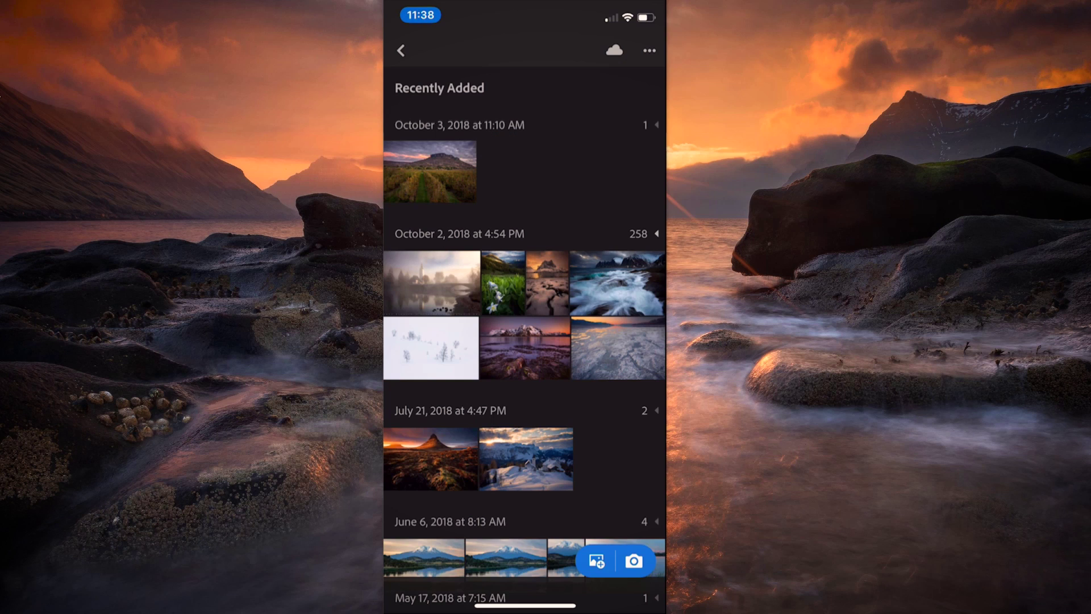
Share the foggy church photo from the October 2 group to other iOS apps at a chosen image size.
click(432, 282)
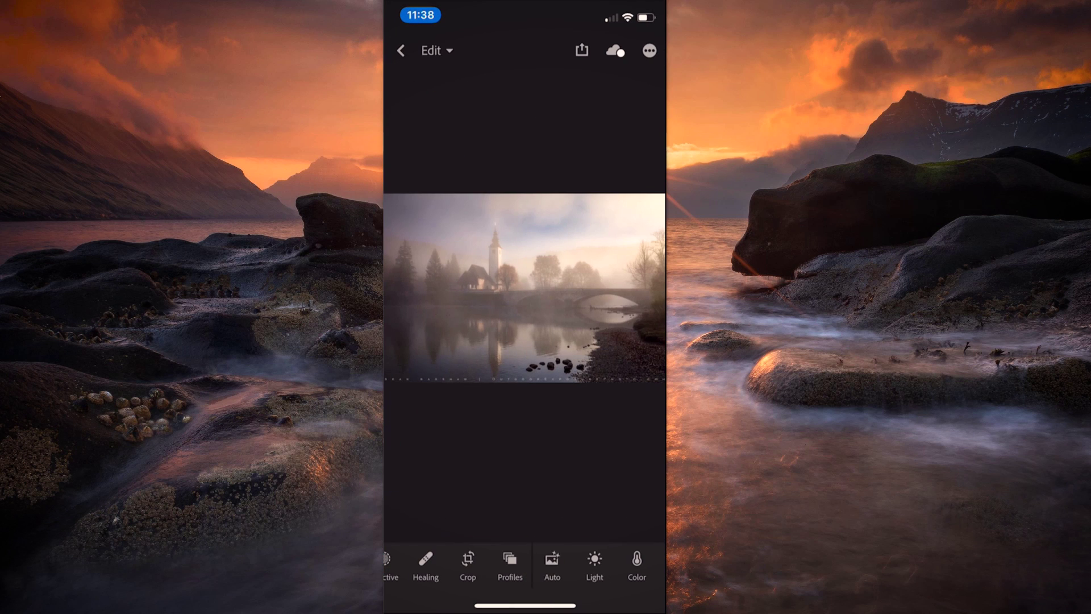
click(582, 50)
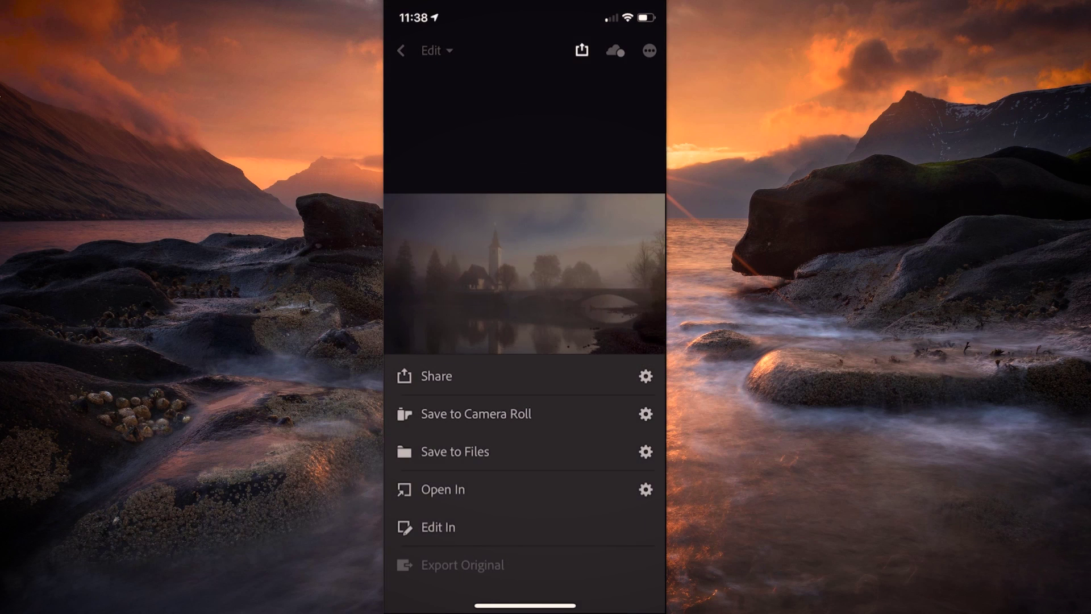
click(476, 414)
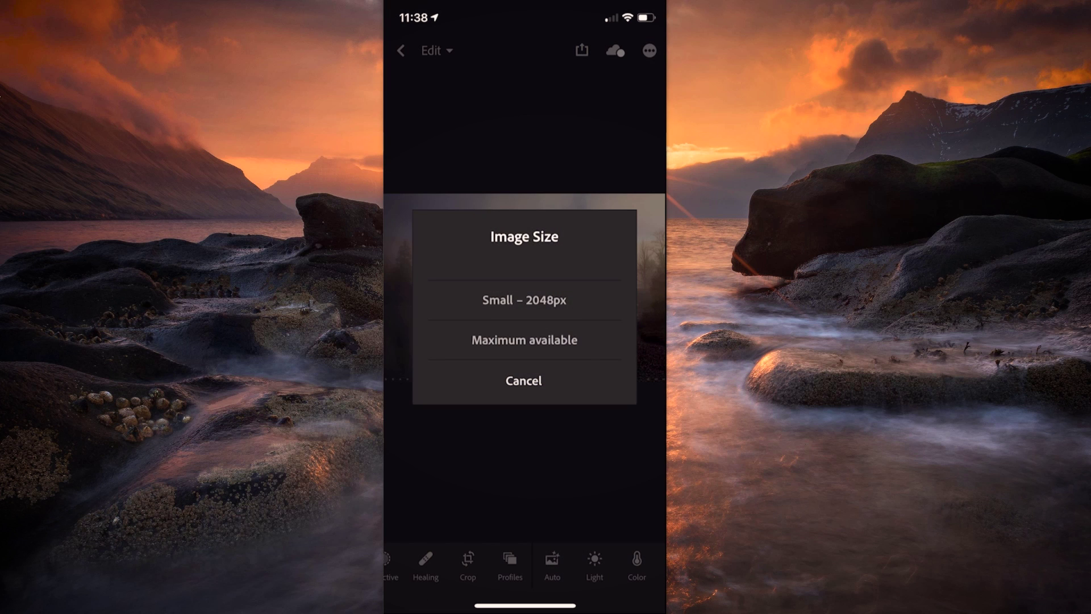
click(524, 299)
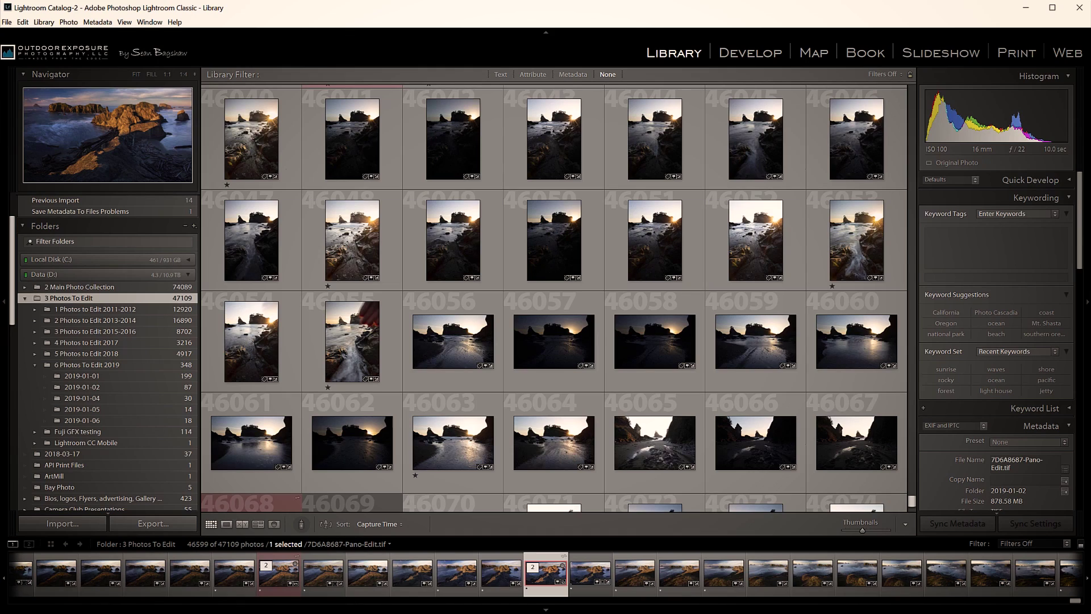
click(923, 55)
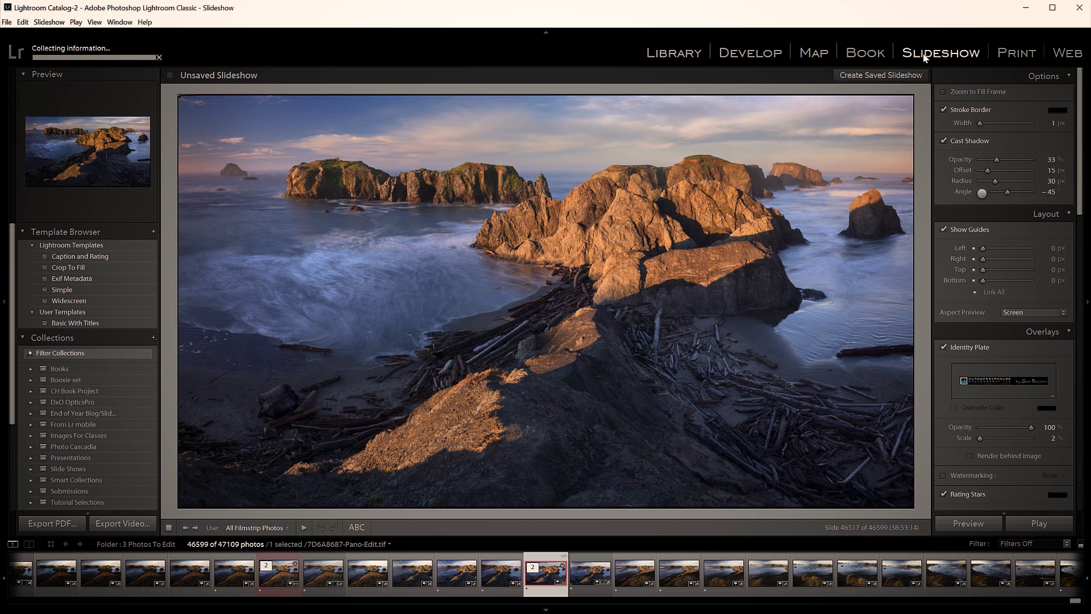
click(1017, 53)
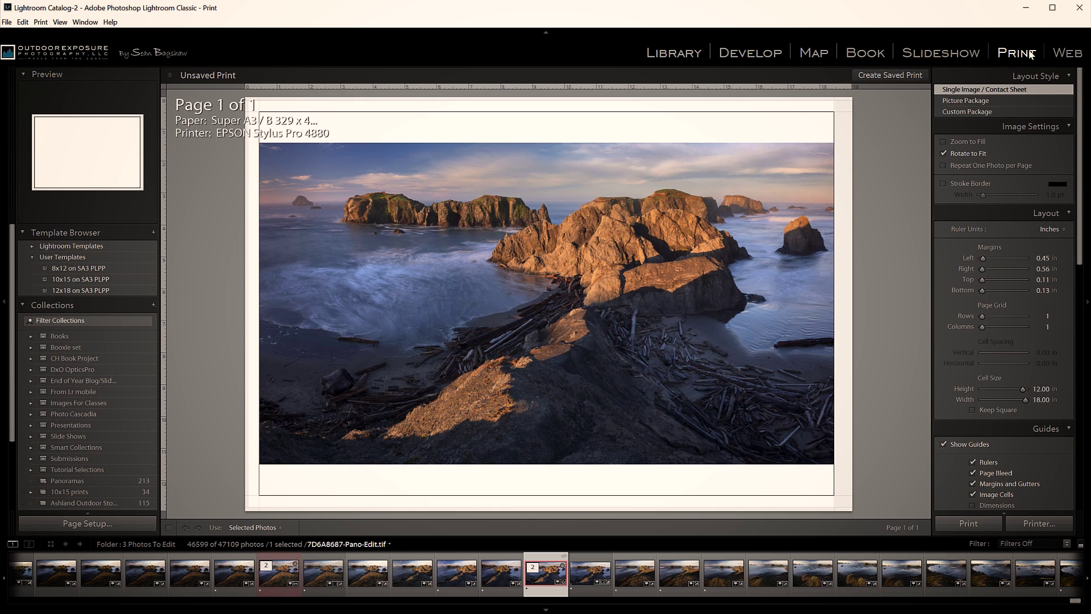
click(814, 54)
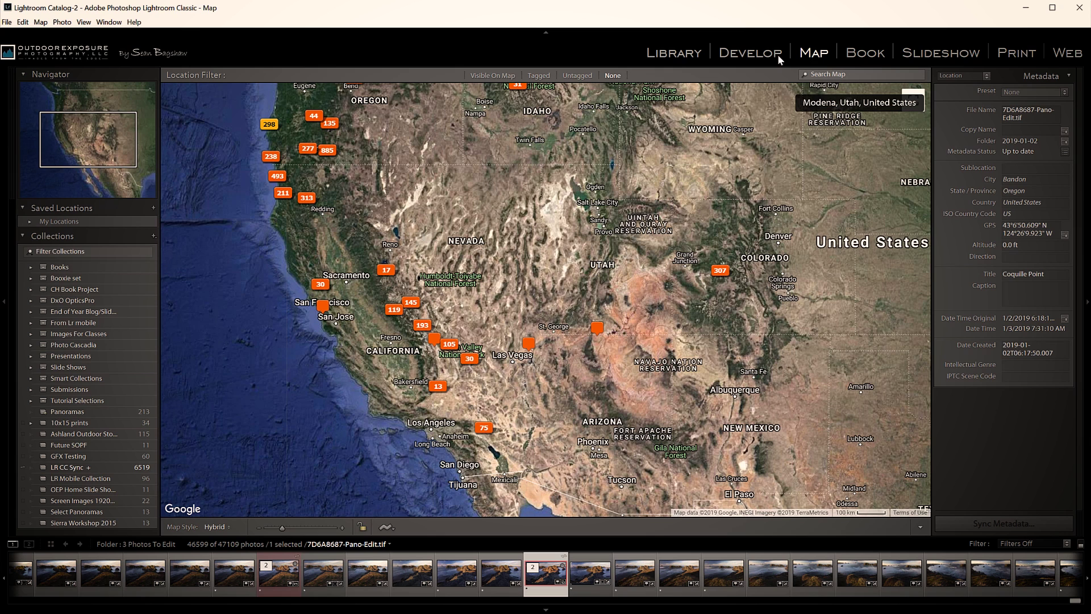
click(684, 56)
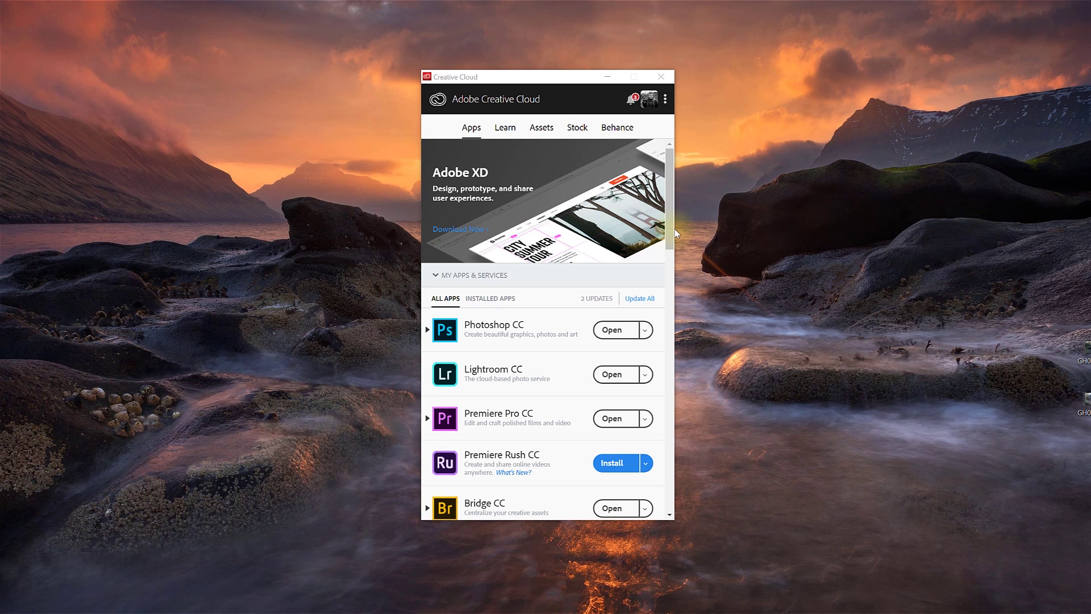
Scroll the Creative Cloud apps list to Lightroom CC and check its version.
scroll(672, 248, down, 1)
scroll(673, 256, down, 1)
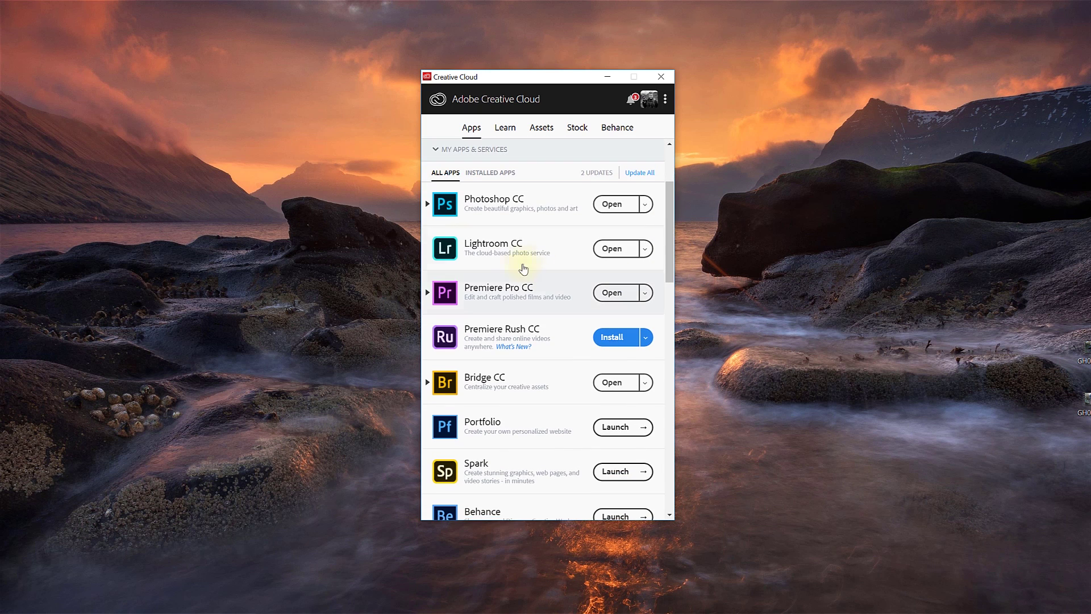
mouse_move(487, 252)
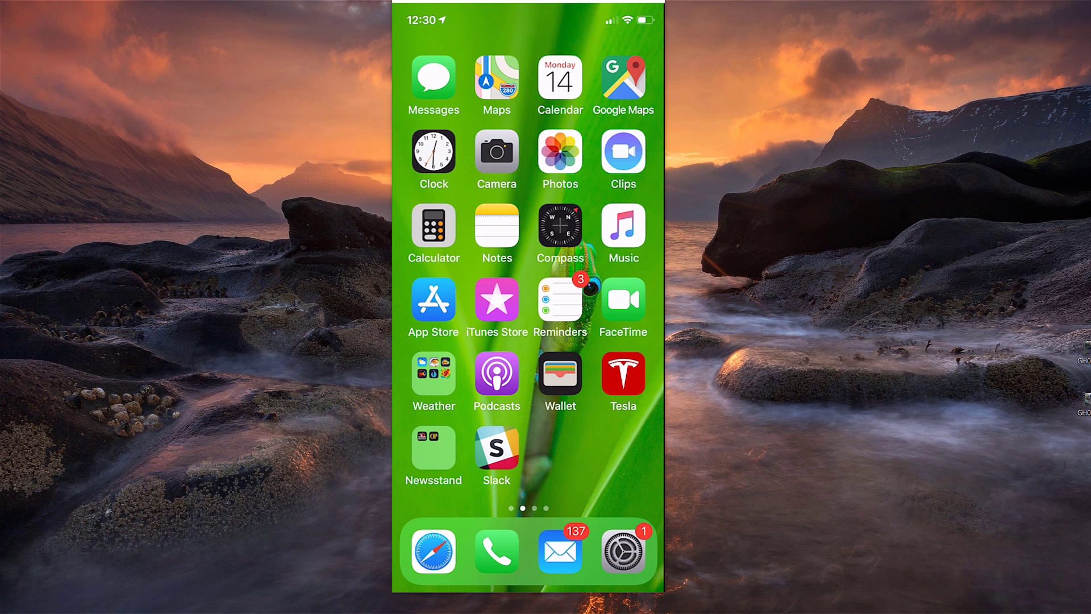
Open the App Store from the iPhone home screen.
click(433, 299)
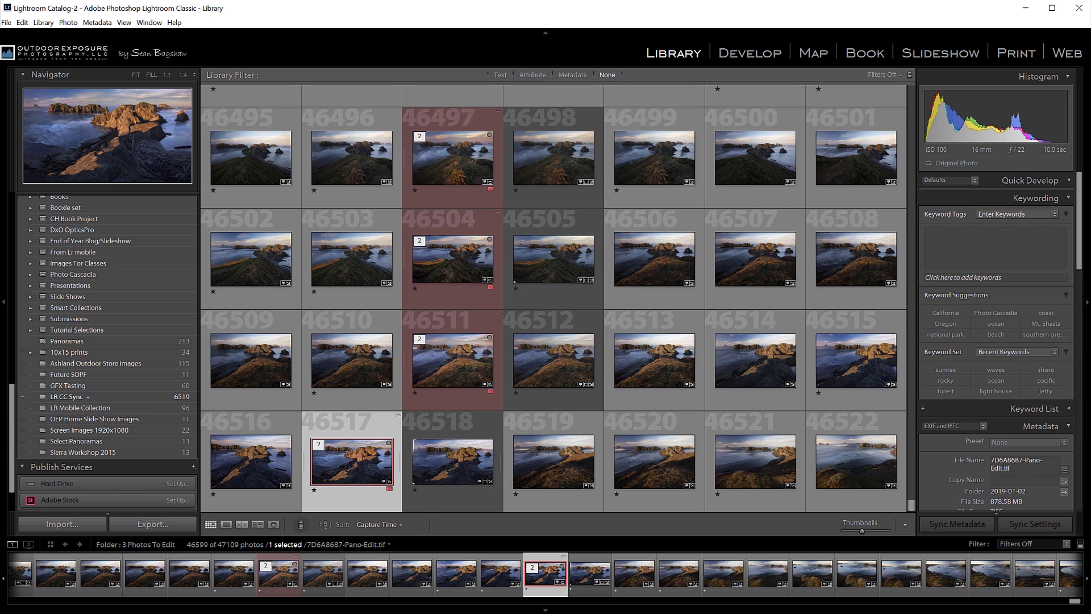
click(23, 23)
click(50, 194)
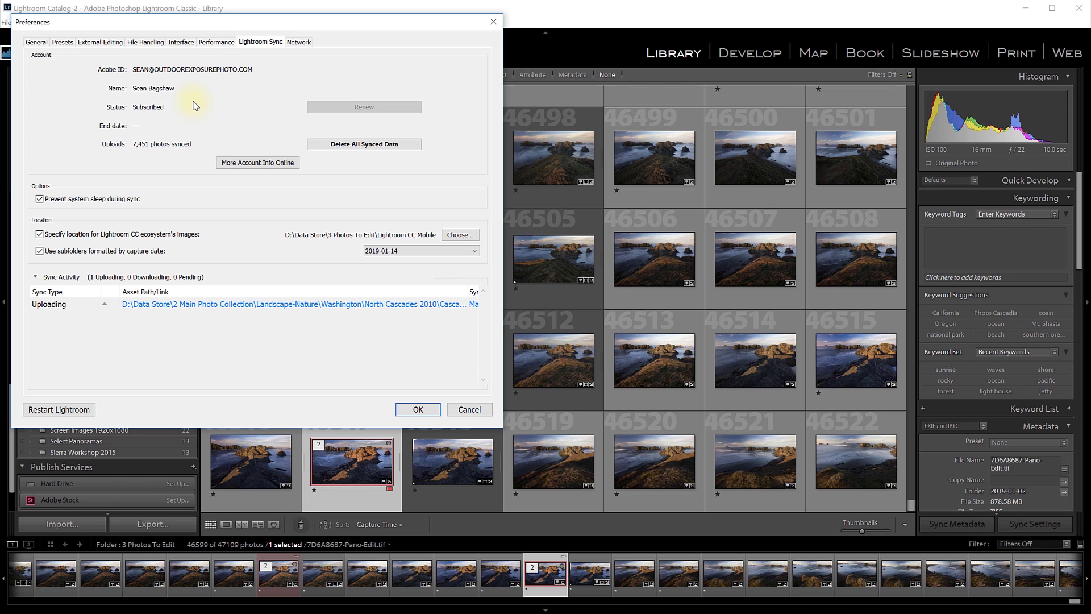
click(425, 411)
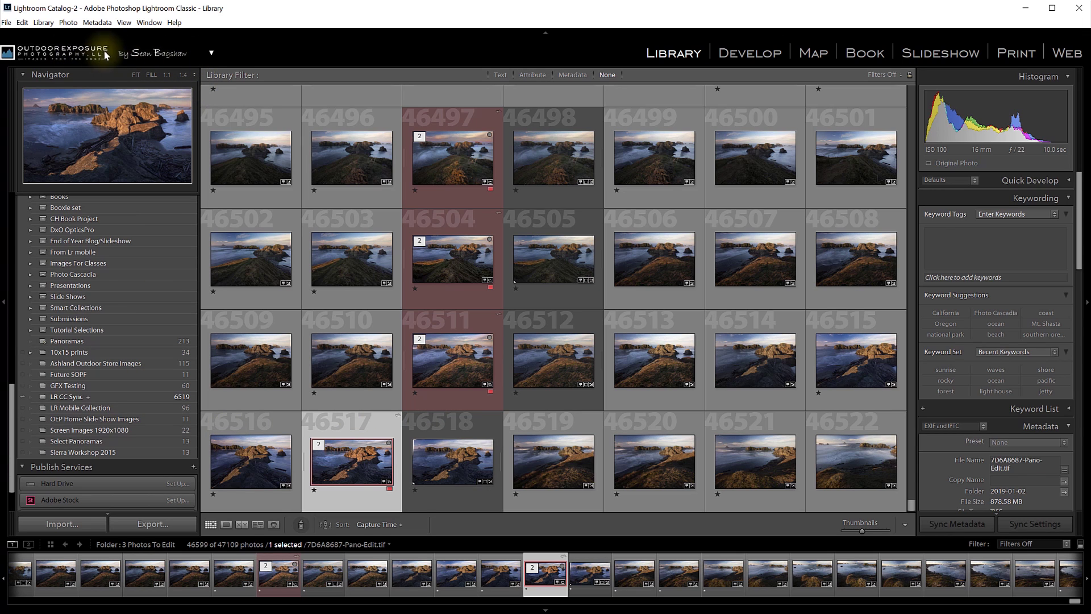
click(212, 55)
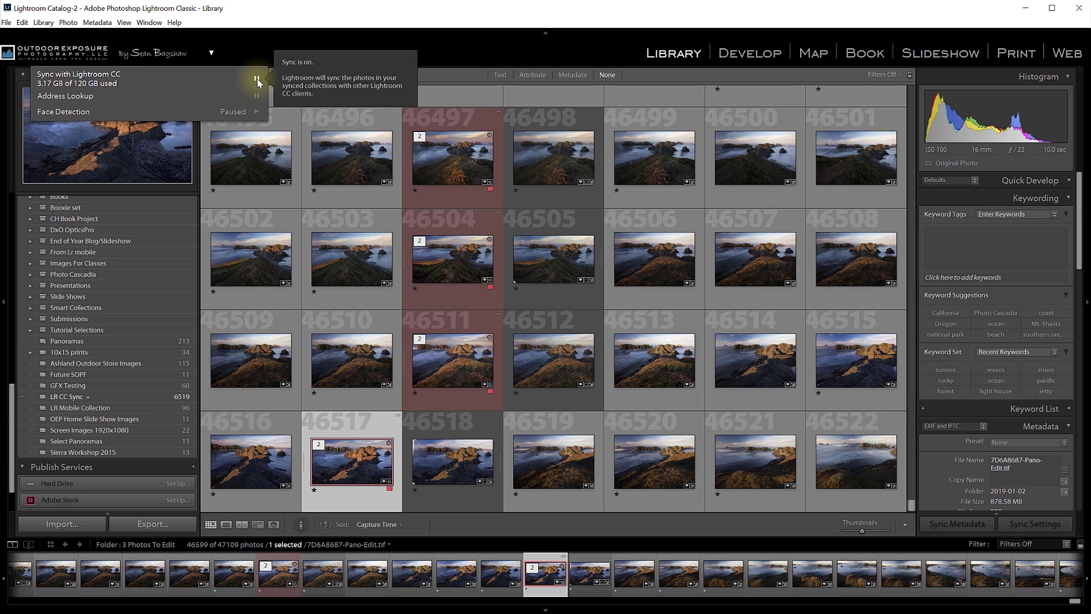
click(212, 55)
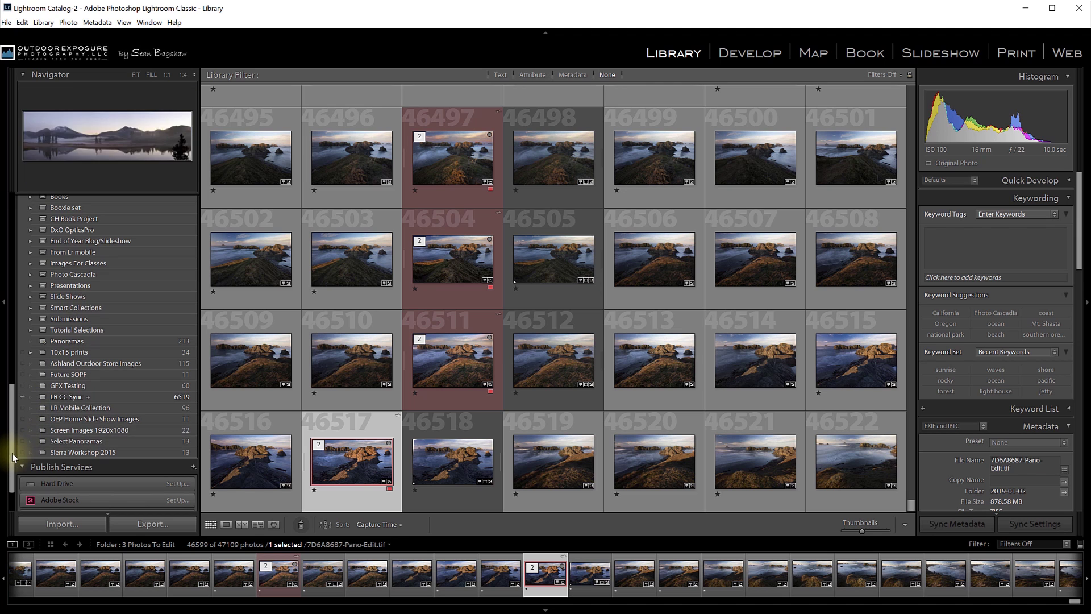
mouse_move(12, 457)
mouse_down()
mouse_move(9, 278)
mouse_move(12, 449)
mouse_up()
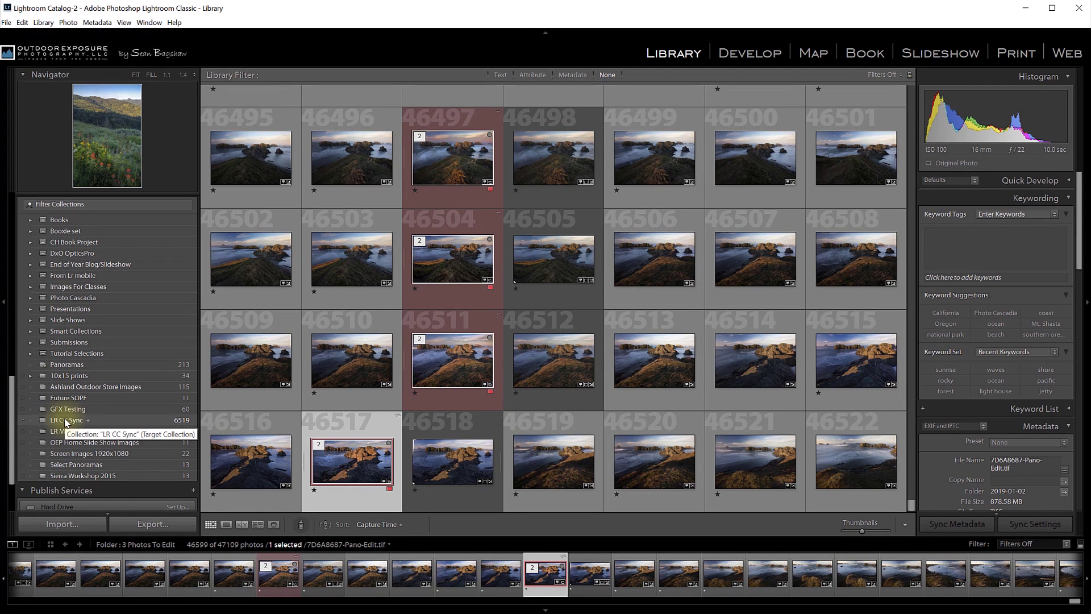
Display the 6519-photo LR CC Sync collection, then switch to the Lightroom CC desktop app.
click(66, 421)
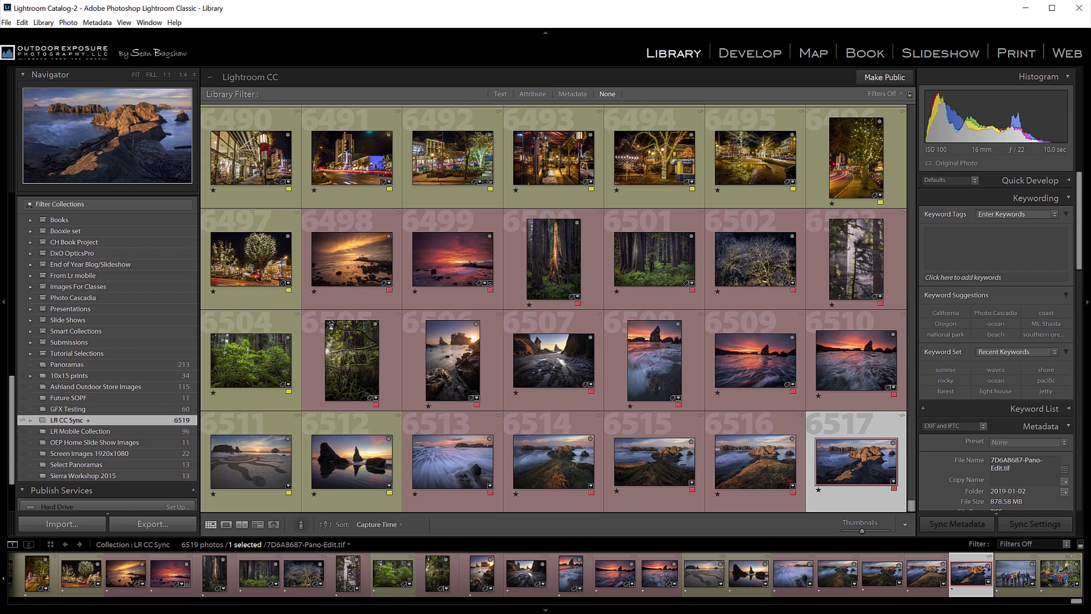
key(alt+Tab)
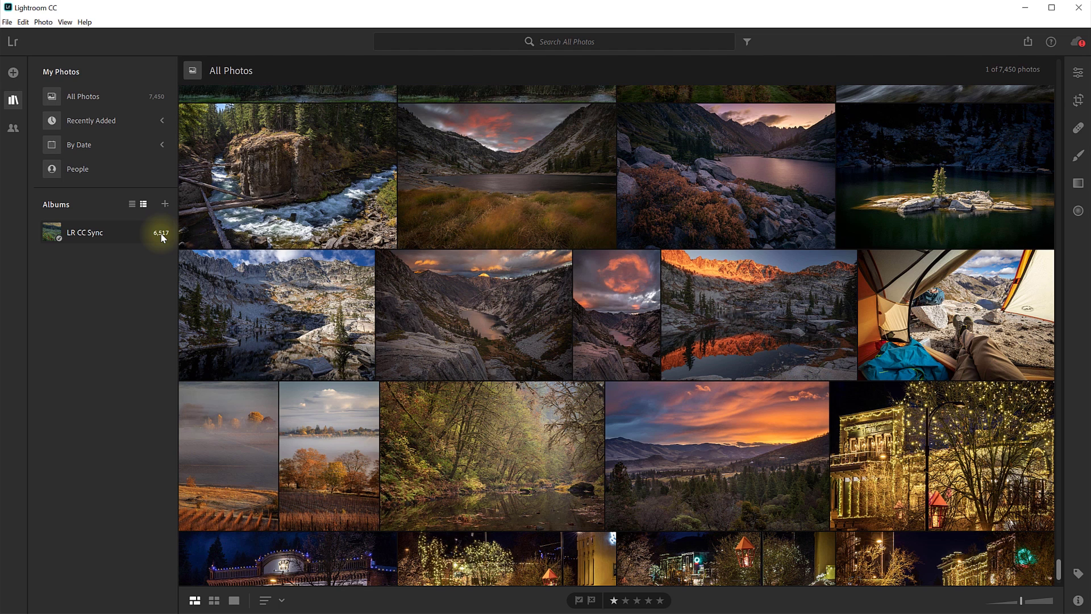
Select the mountain lake photo and show its Info panel with camera settings and sync status.
click(291, 312)
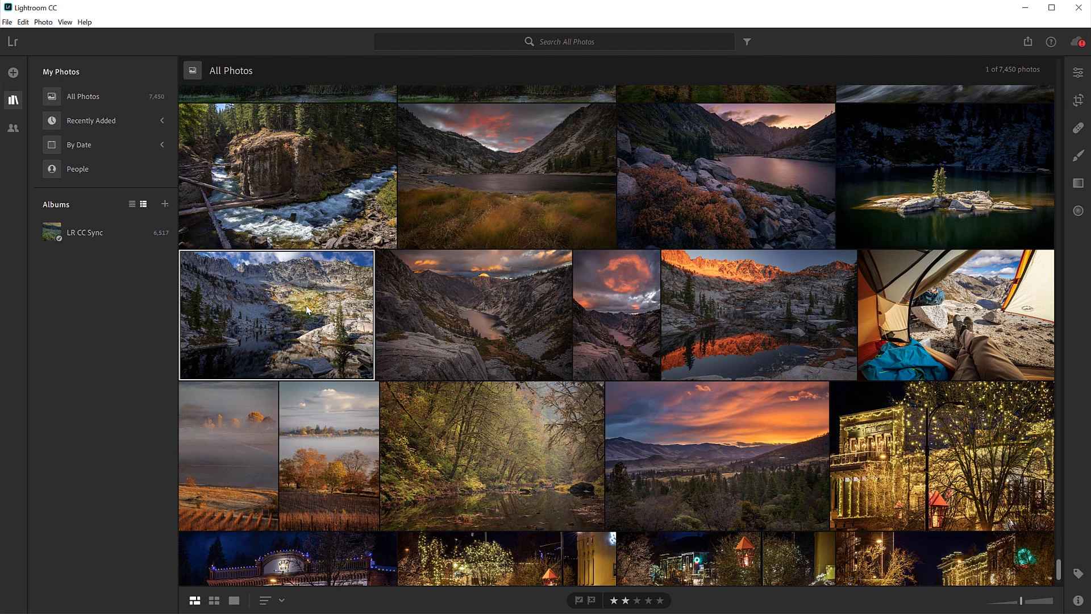
click(1079, 601)
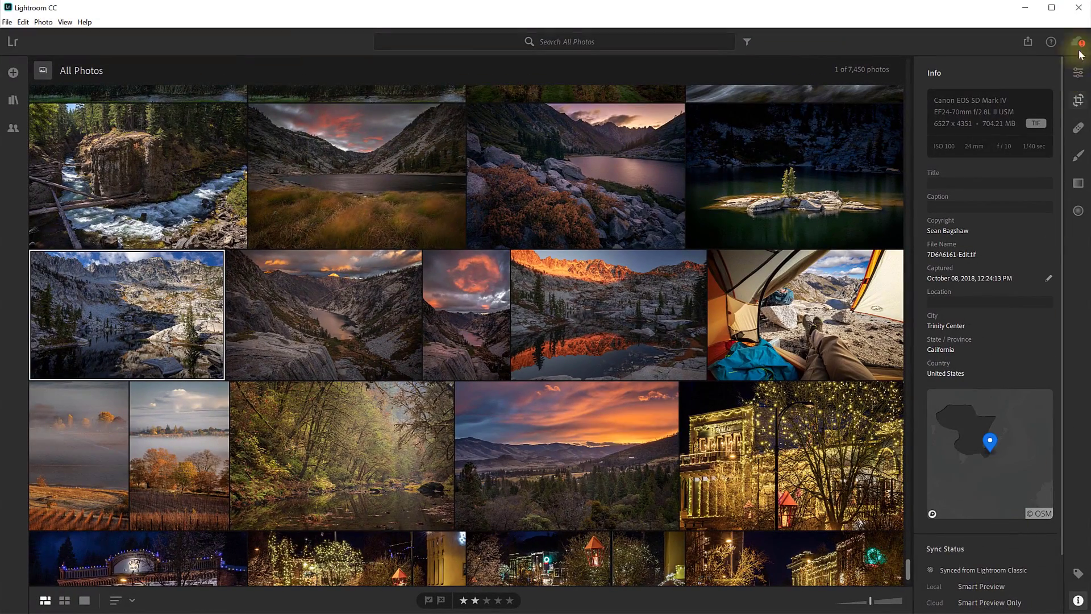
Open the mountain lake photo in Detail view for editing.
click(1079, 73)
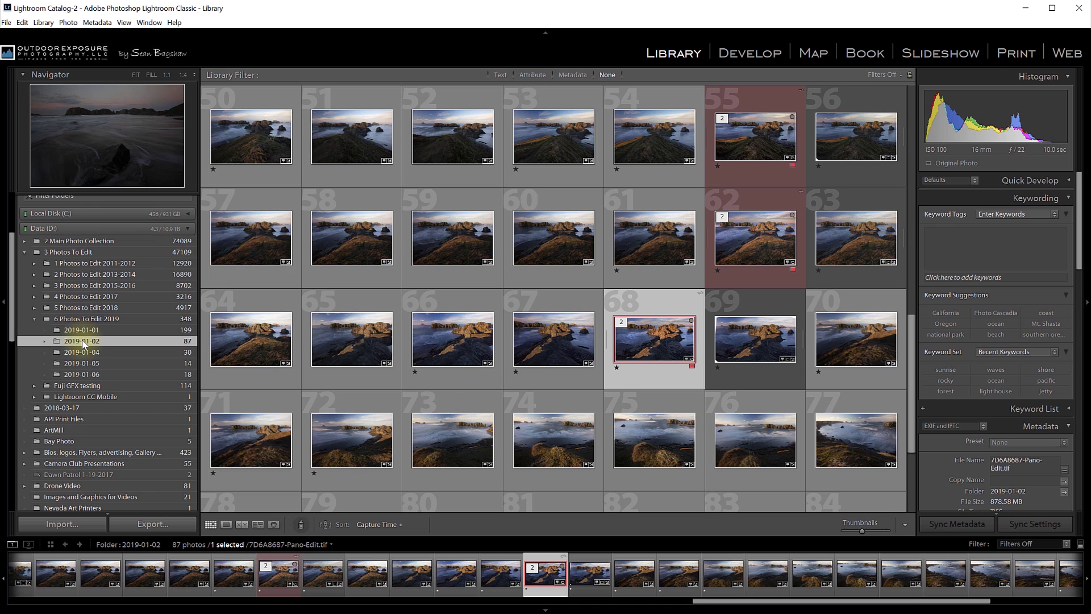
Select seascape photos 58, 51 and 47 together.
click(363, 277)
click(376, 175)
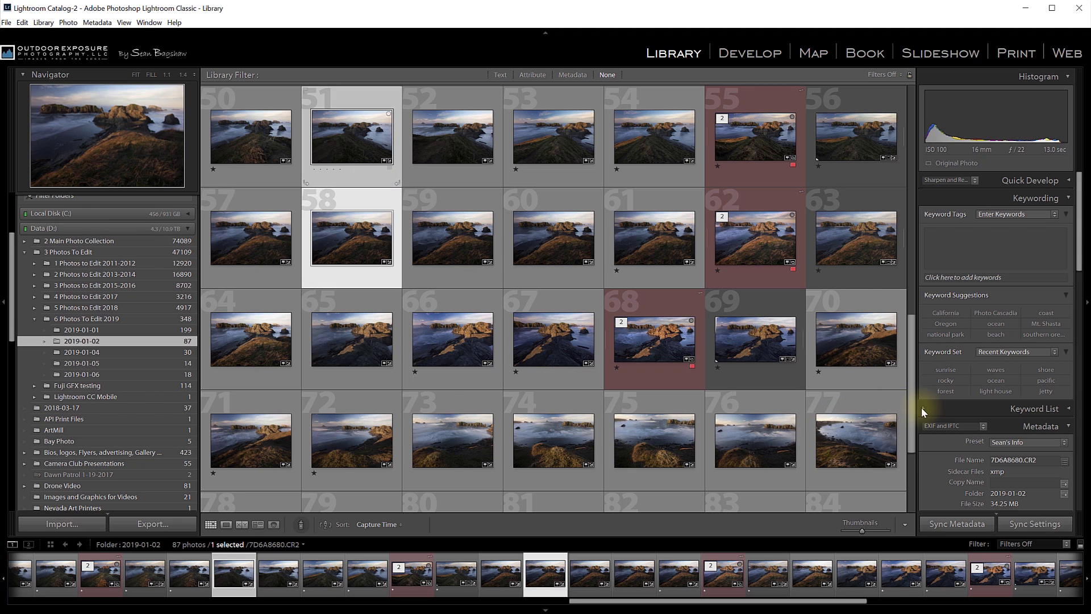
drag(913, 444, 915, 269)
ctrl+click(652, 272)
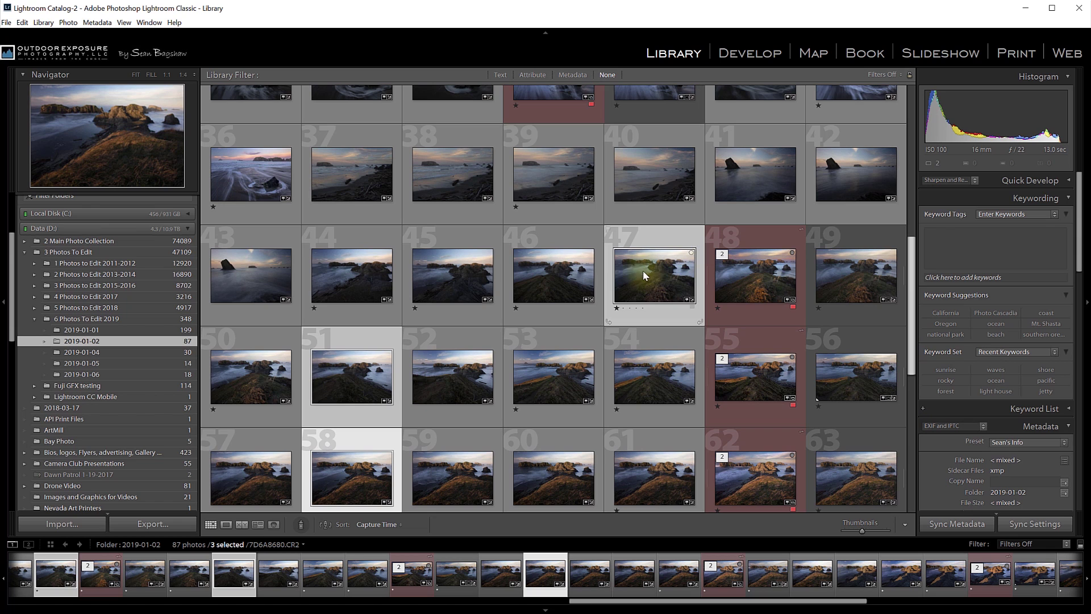
Create a 'Raw Edits' collection with the selected photos, synced with Lightroom CC.
scroll(142, 408, down, 5)
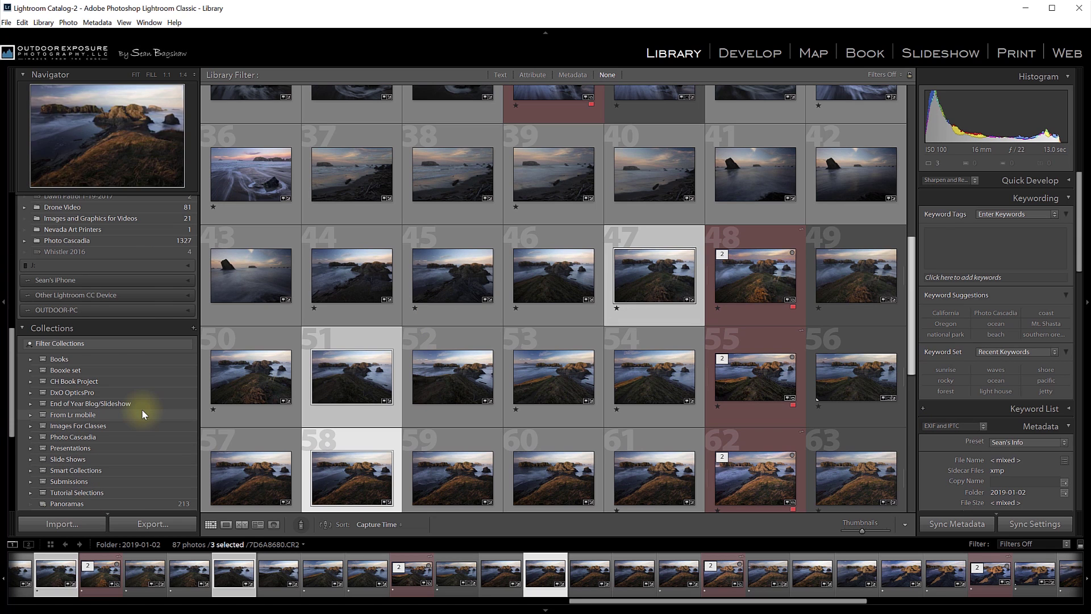
click(193, 328)
click(215, 341)
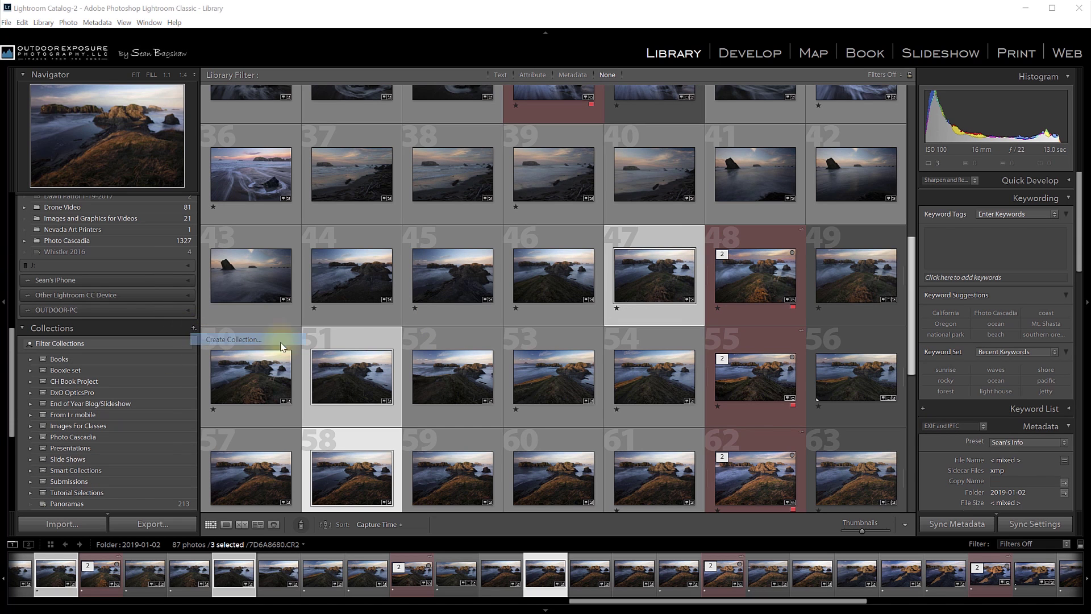
text(Raw Edits)
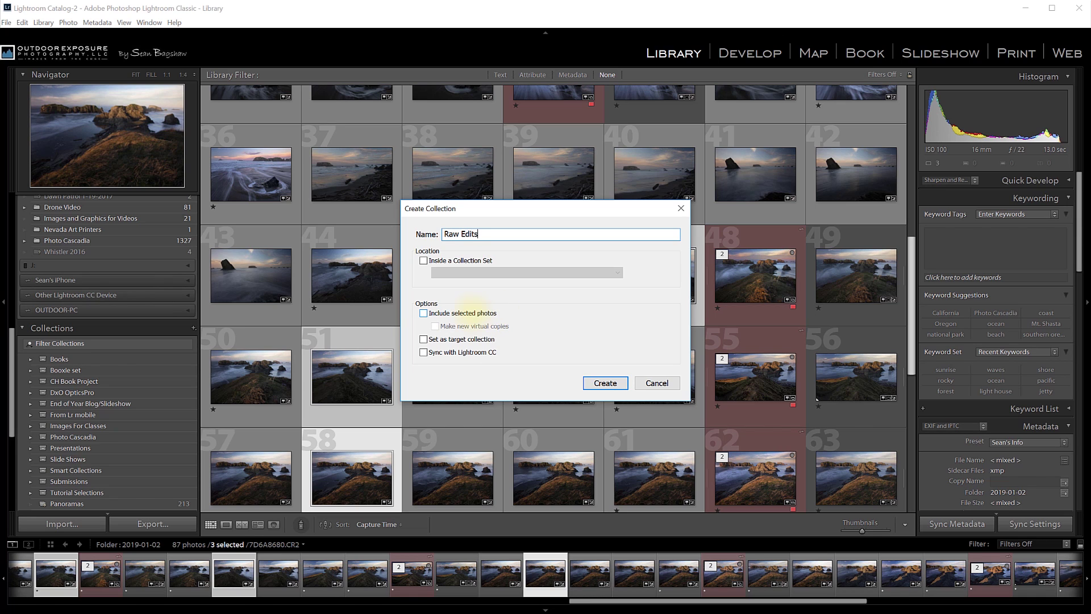
click(424, 314)
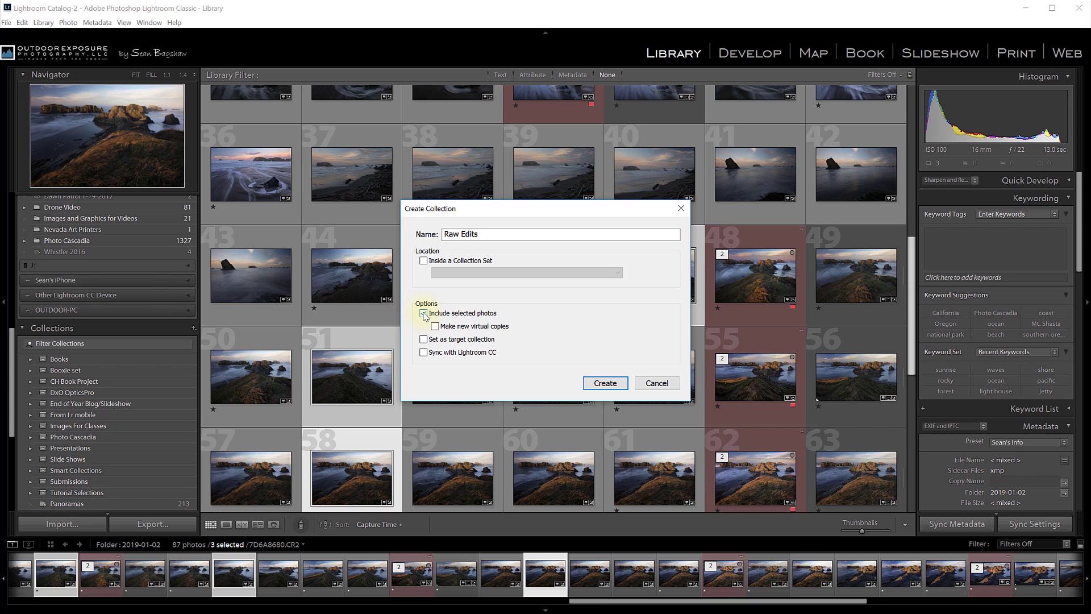
click(423, 352)
click(607, 383)
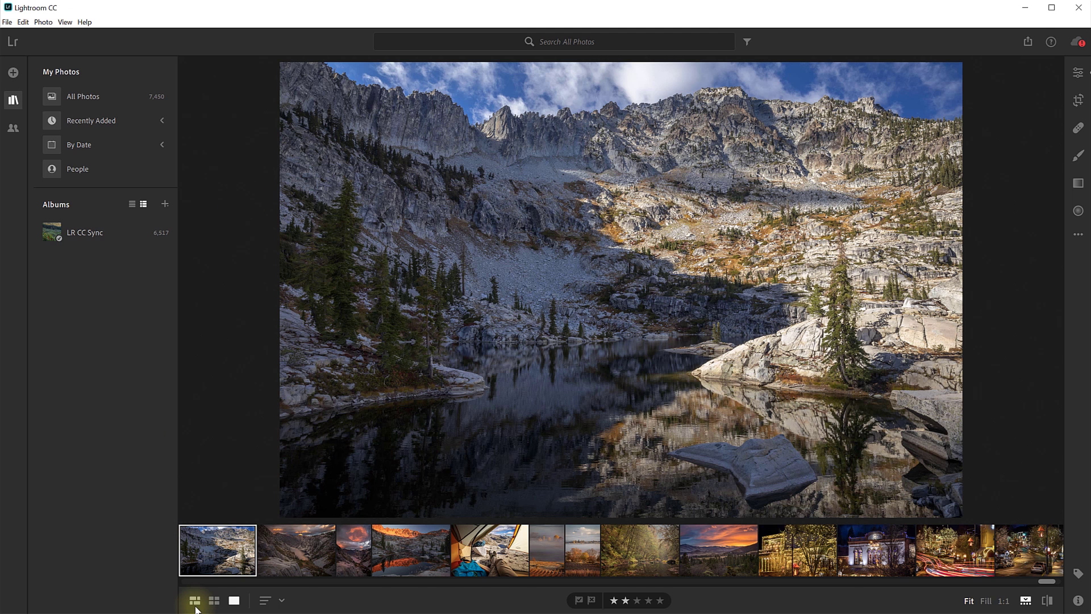
Return to the photo grid and open the Raw Edits album showing its three seascapes.
click(195, 604)
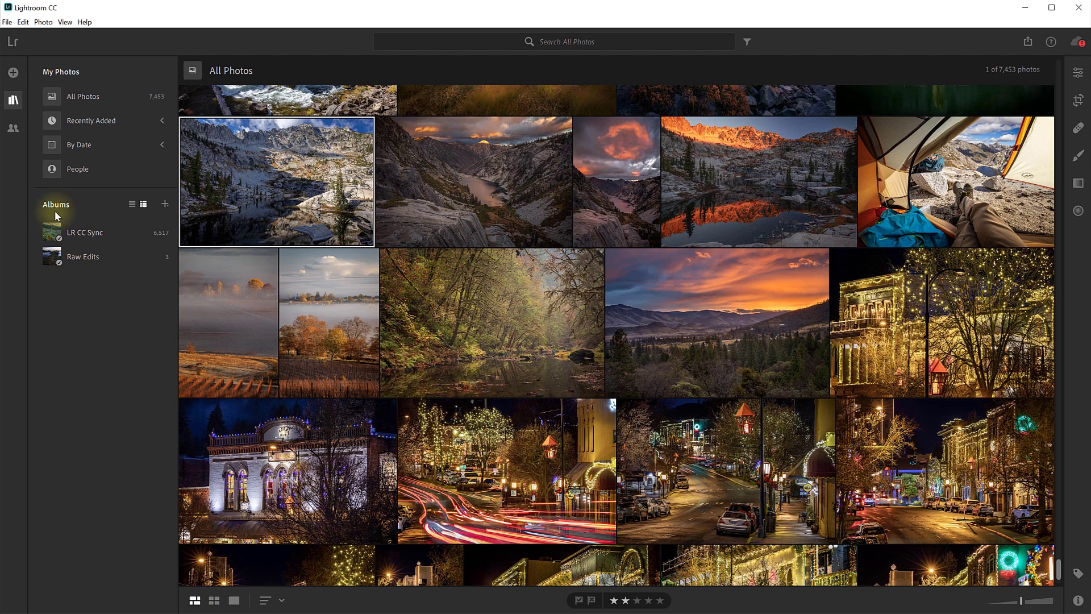
click(75, 258)
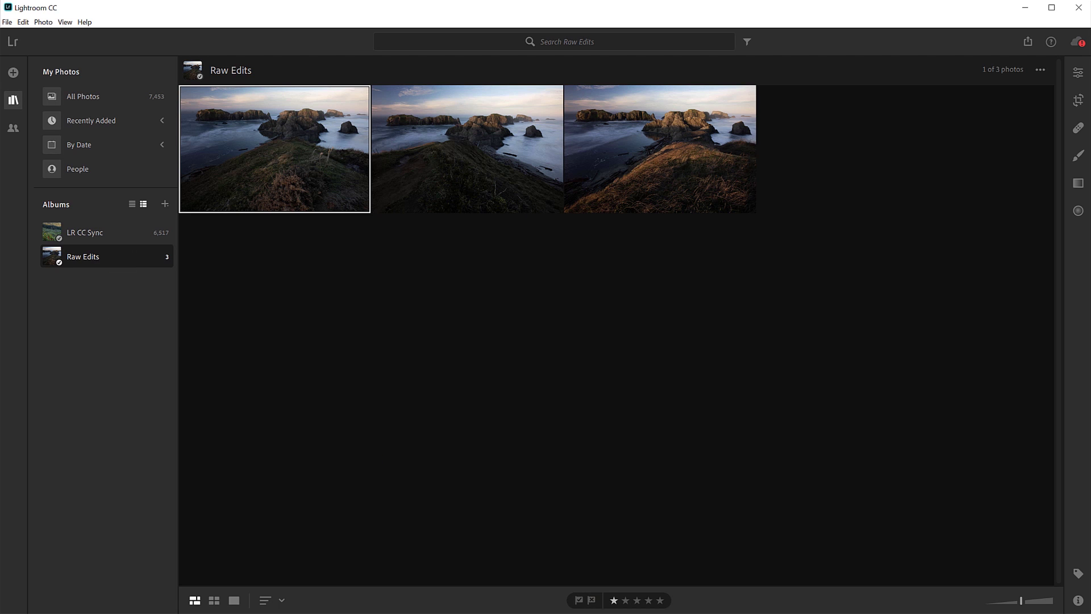
Back in Lightroom Classic, open the 6519-photo LR CC Sync collection in the Collections panel.
key(alt+Tab)
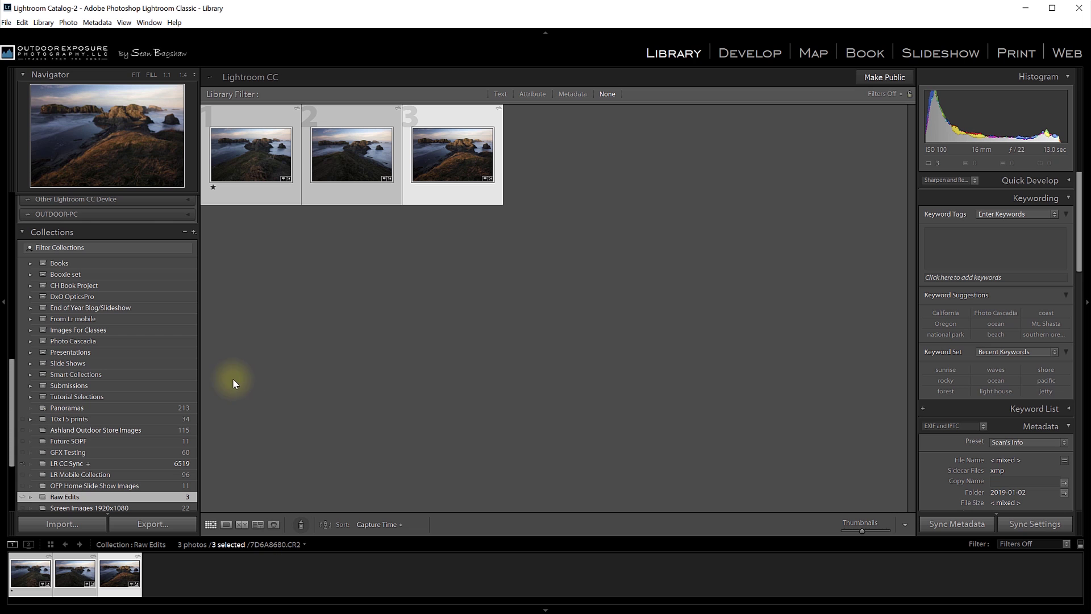
drag(10, 454, 1, 339)
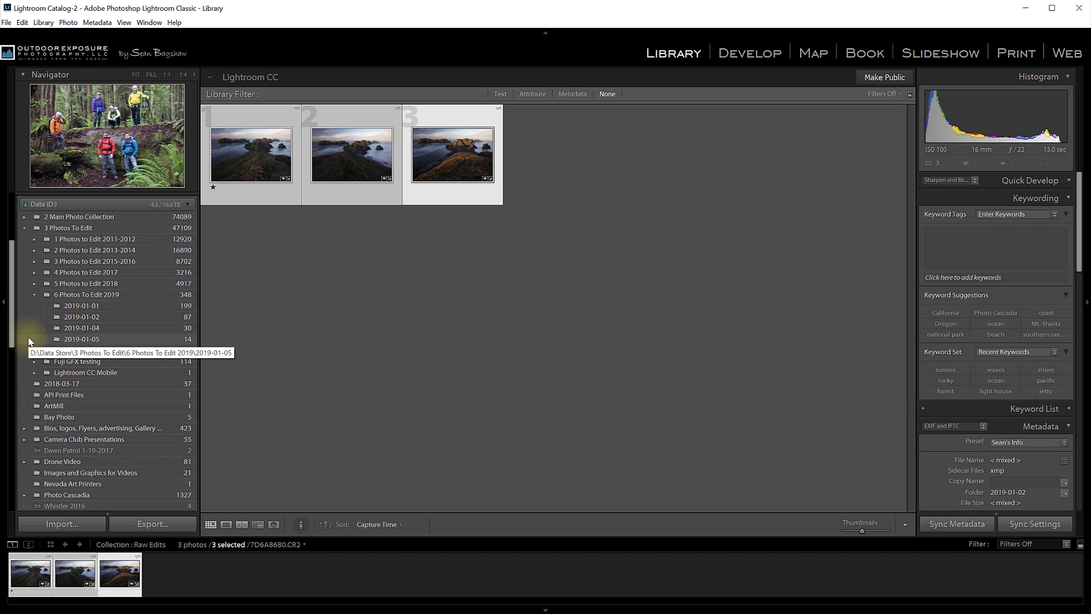
scroll(50, 341, down, 10)
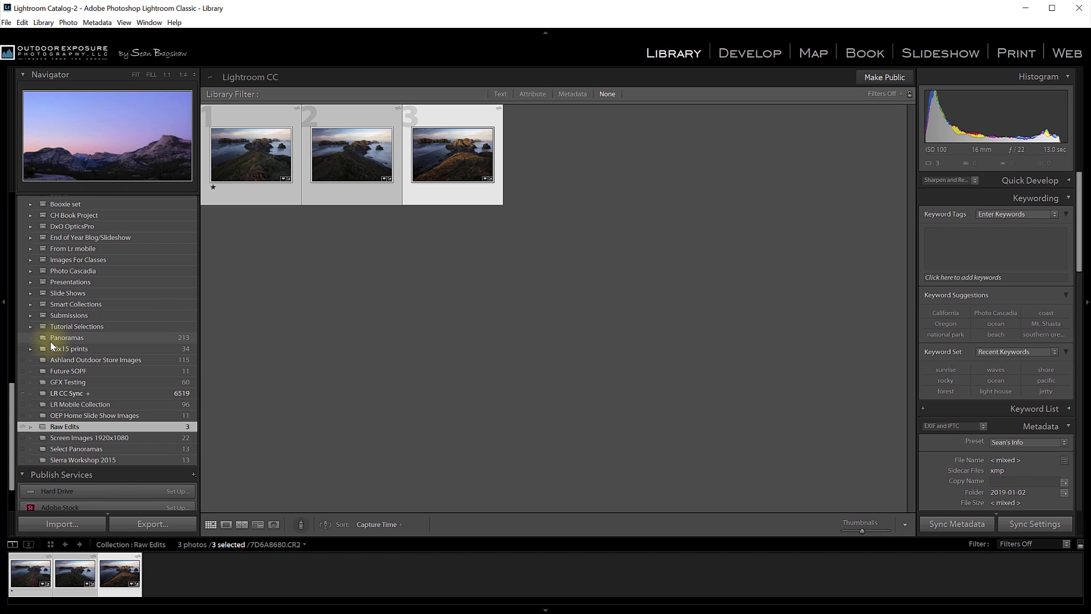
click(48, 336)
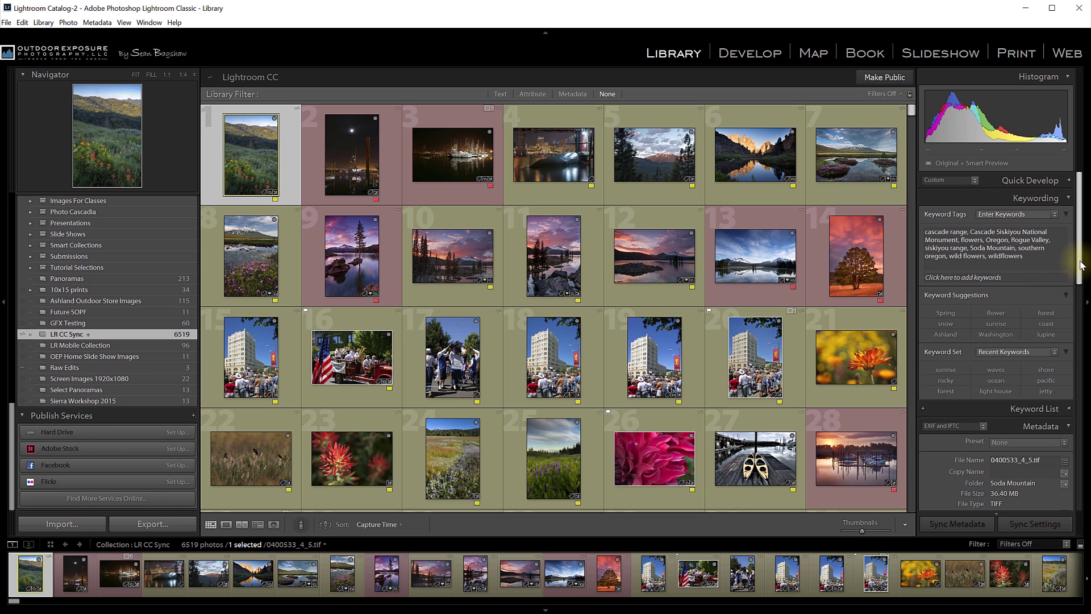
Review the photo's Metadata section, then bring Lightroom CC's Raw Edits album to the front.
drag(1081, 265, 1080, 373)
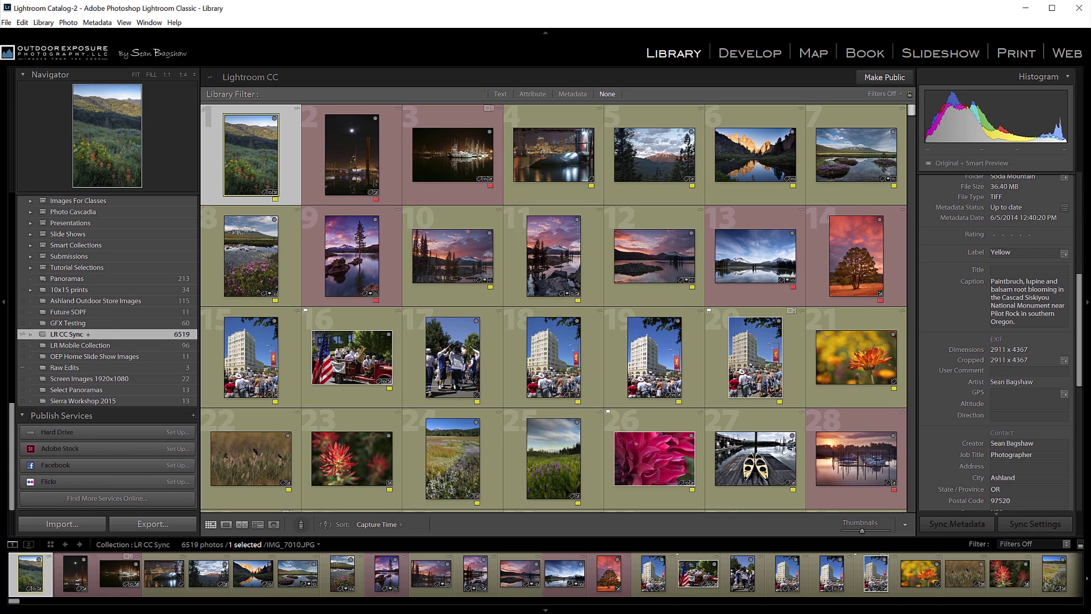
click(782, 610)
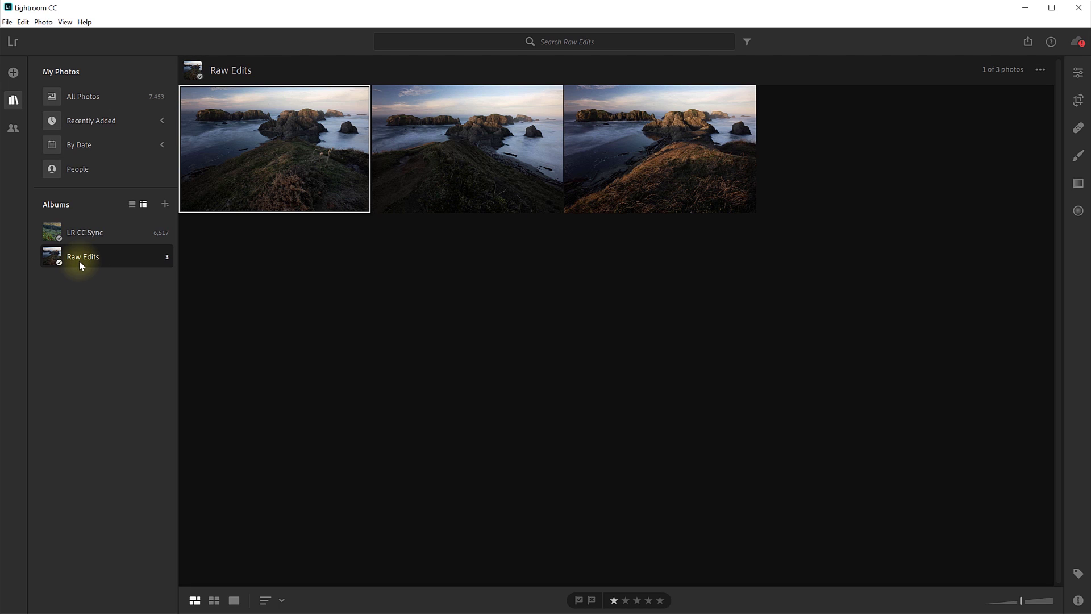
Open the LR CC Sync album in Lightroom CC to show its 6,517 synced photos.
click(89, 237)
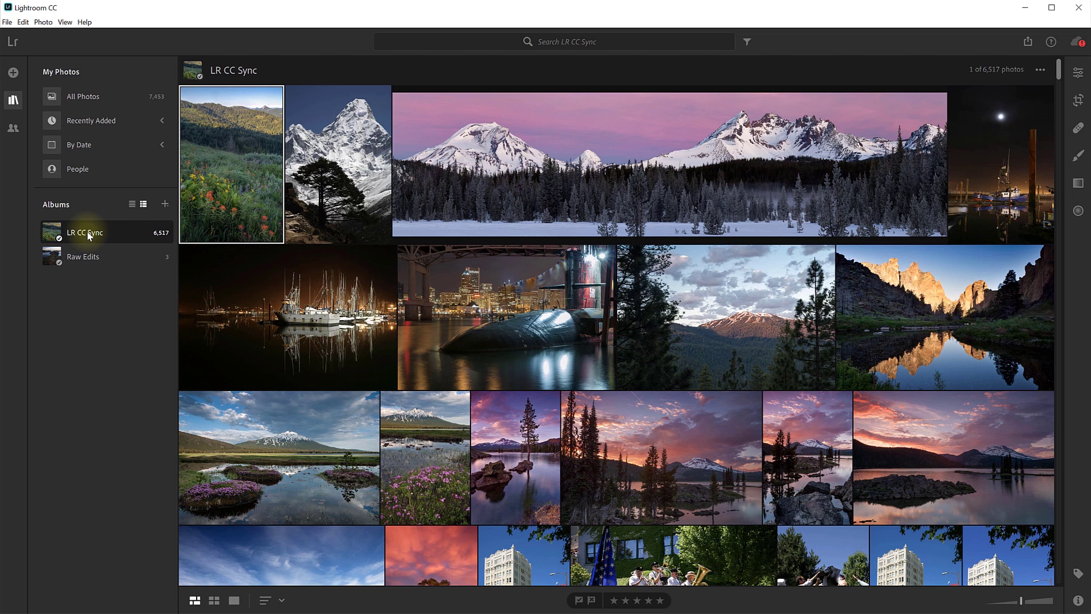
Give the first LR CC Sync photo a one-star rating, then switch to Lightroom Classic.
click(614, 601)
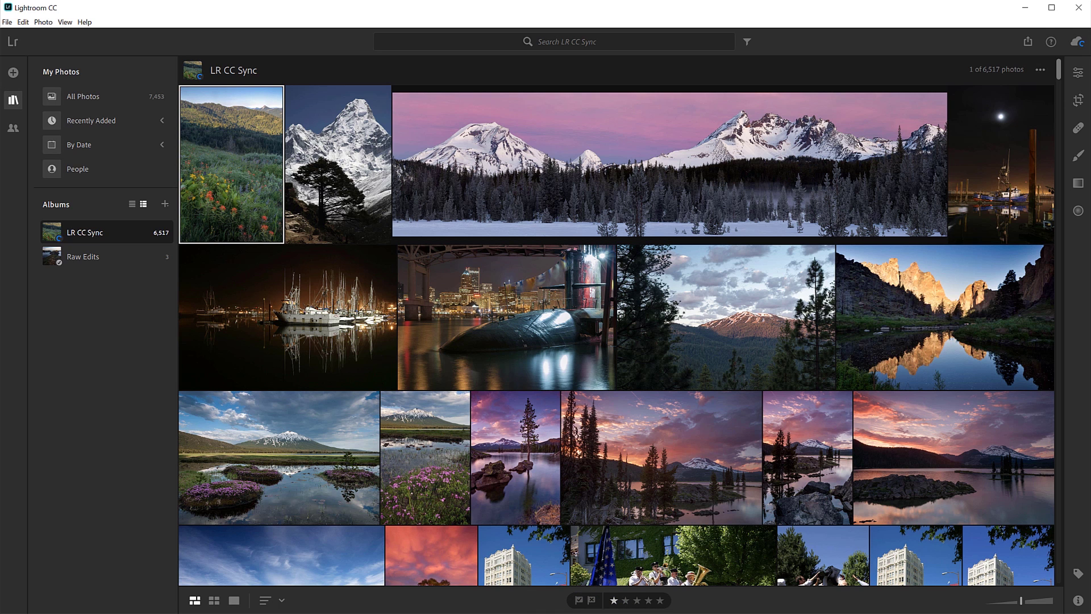
key(alt+Tab)
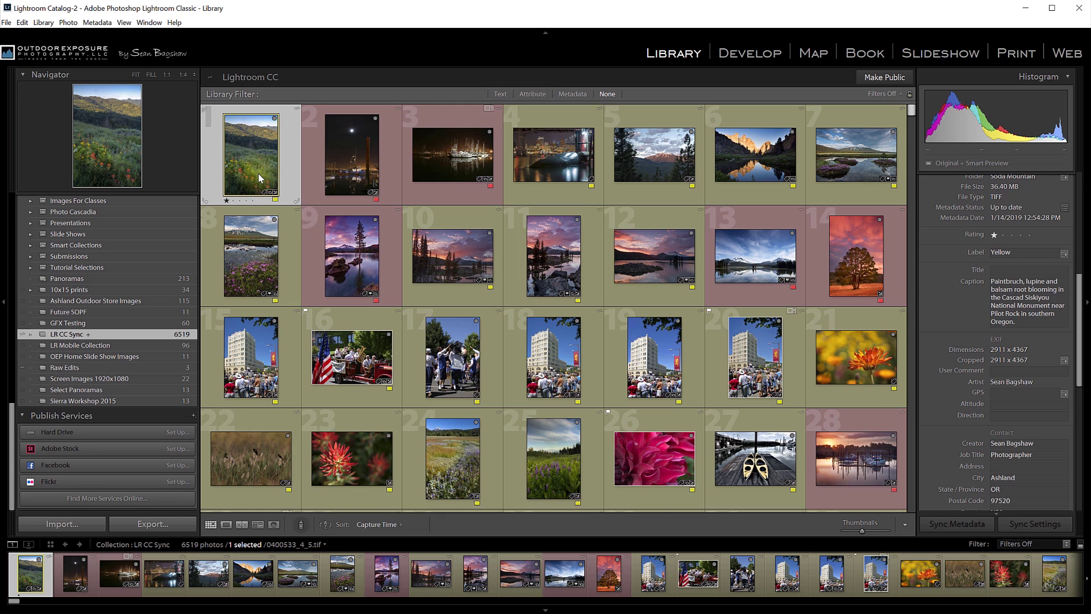
Reset the wildflower meadow photo's rating to zero stars, then return to Lightroom CC.
key(0)
key(minus)
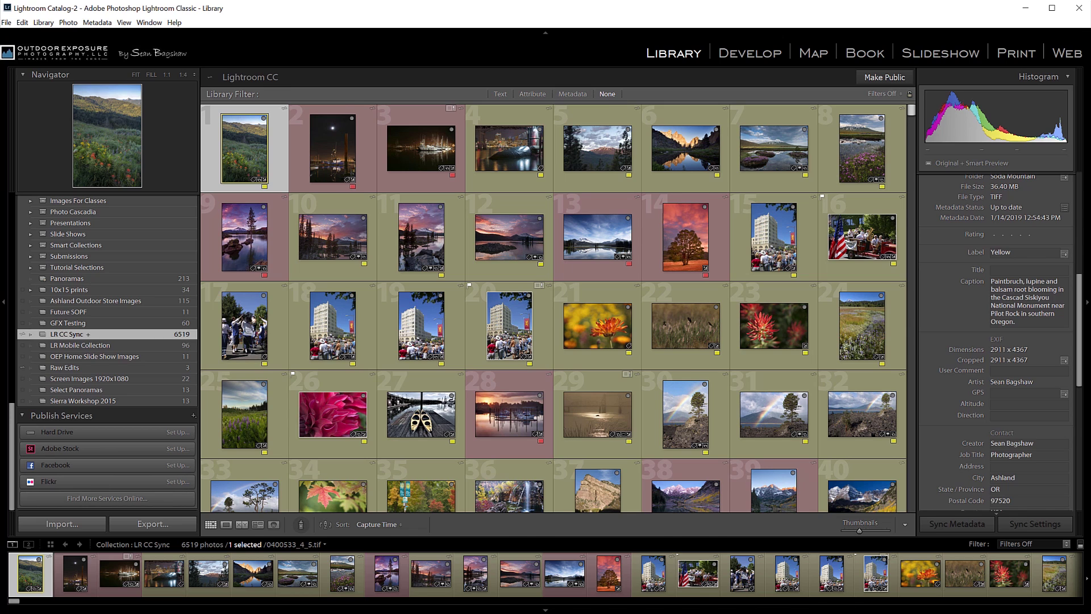
key(alt+Tab)
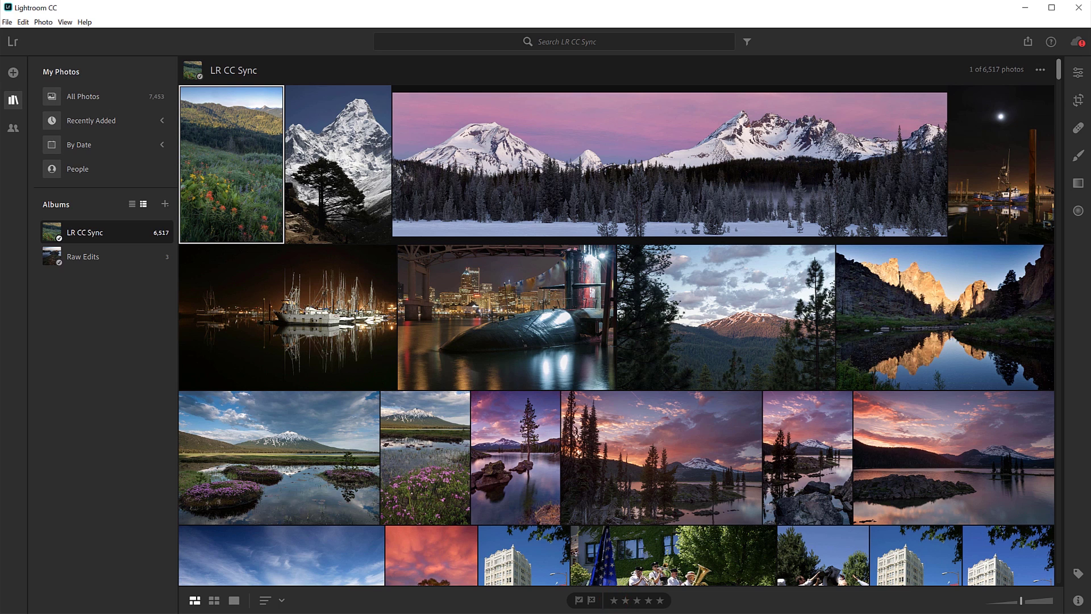
Show the album's rating, flag, keyword, camera and location filters, then return to Lightroom Classic.
click(747, 43)
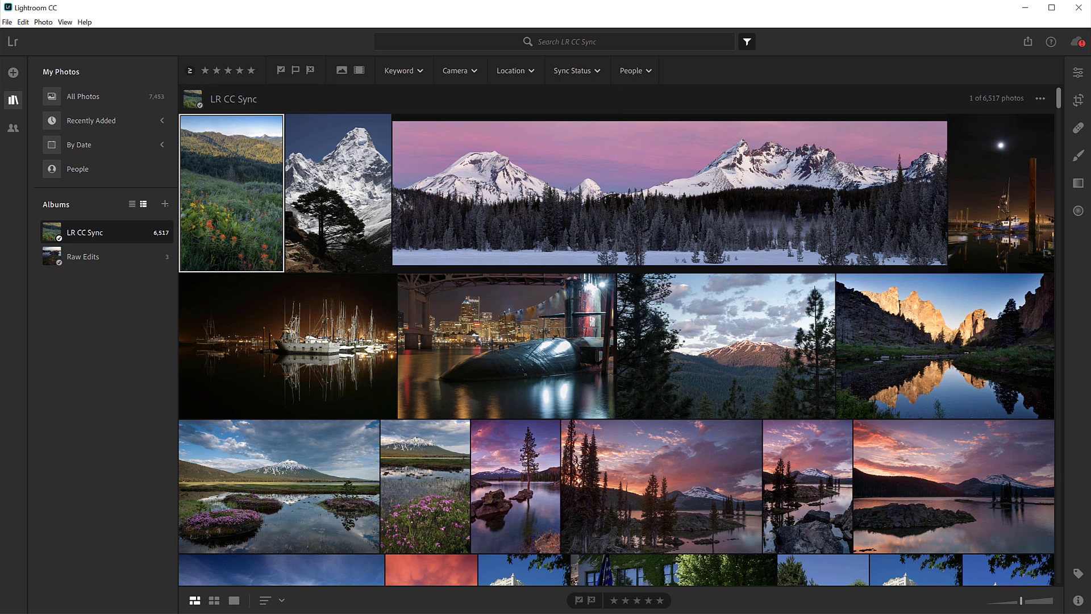
key(alt+Tab)
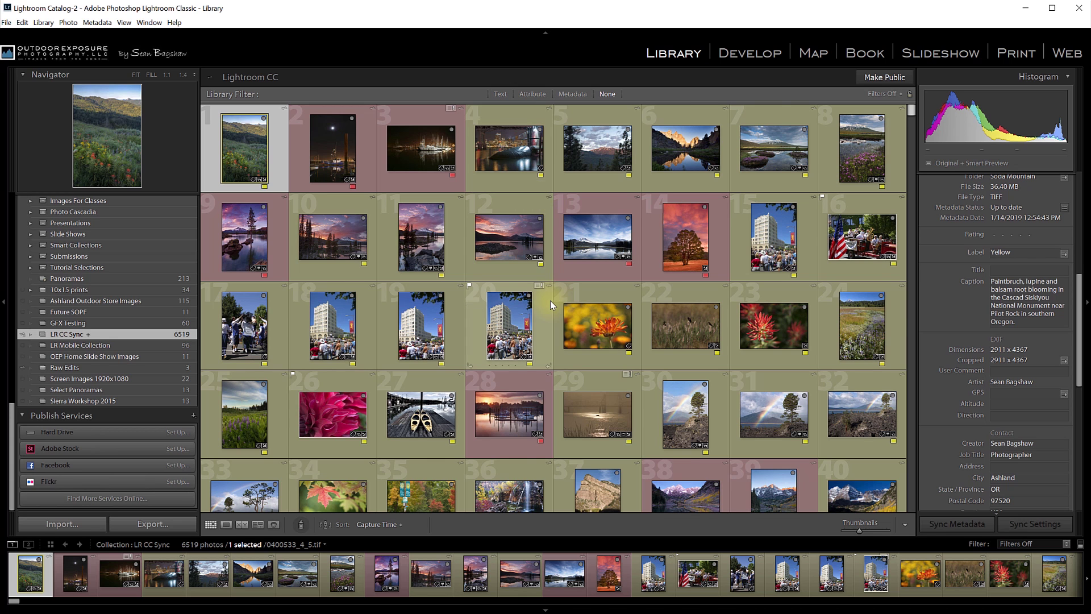
Scroll the LR CC Sync grid and jump to its last photos with End.
scroll(549, 302, down, 15)
scroll(546, 305, down, 15)
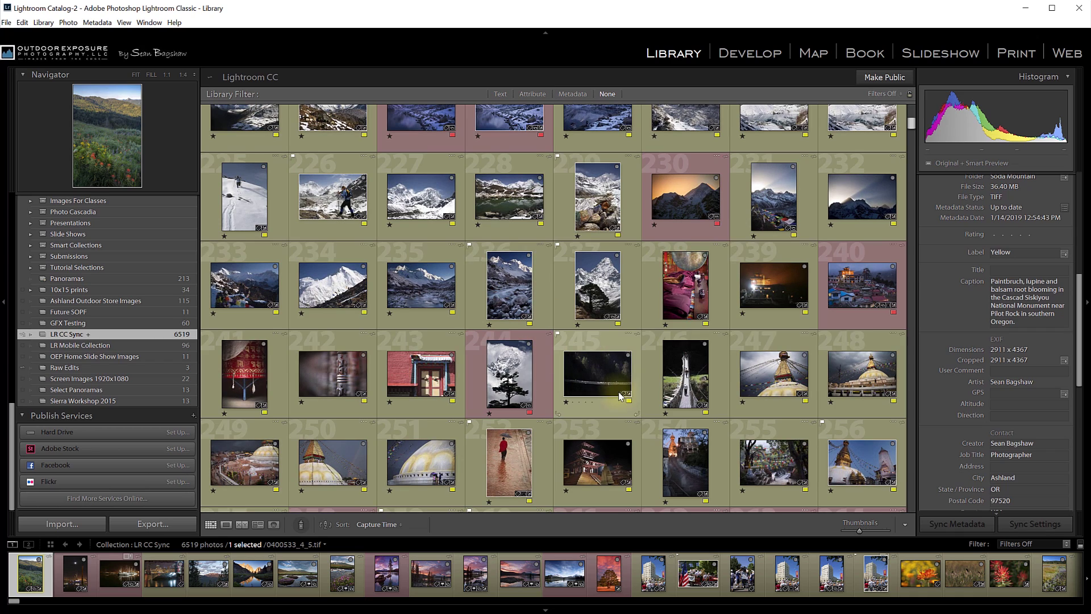
key(End)
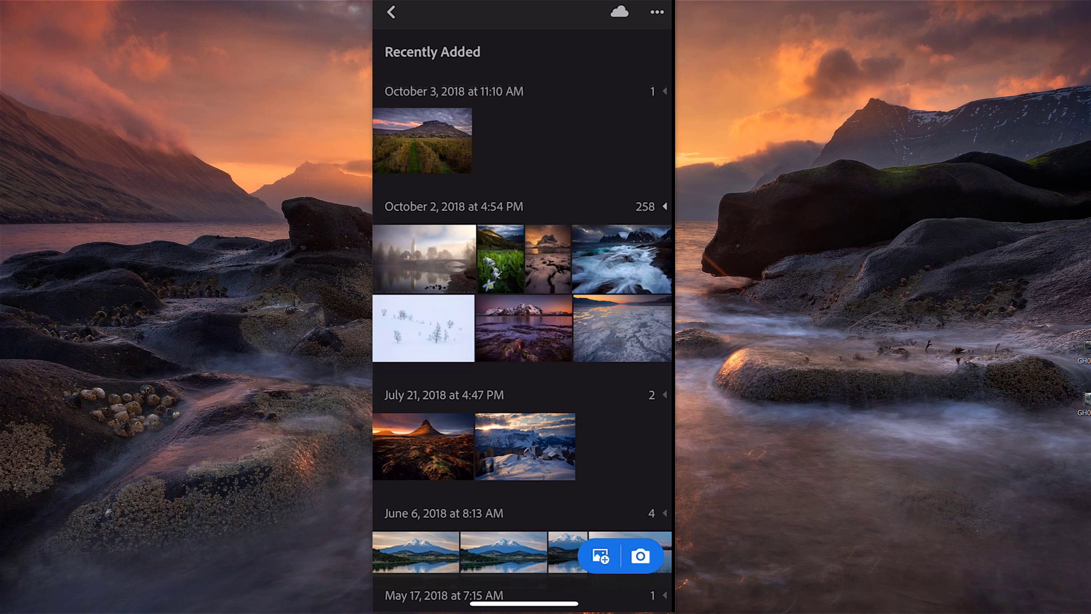
Take a photo with Lightroom mobile's camera and set it to Professional capture mode.
click(639, 556)
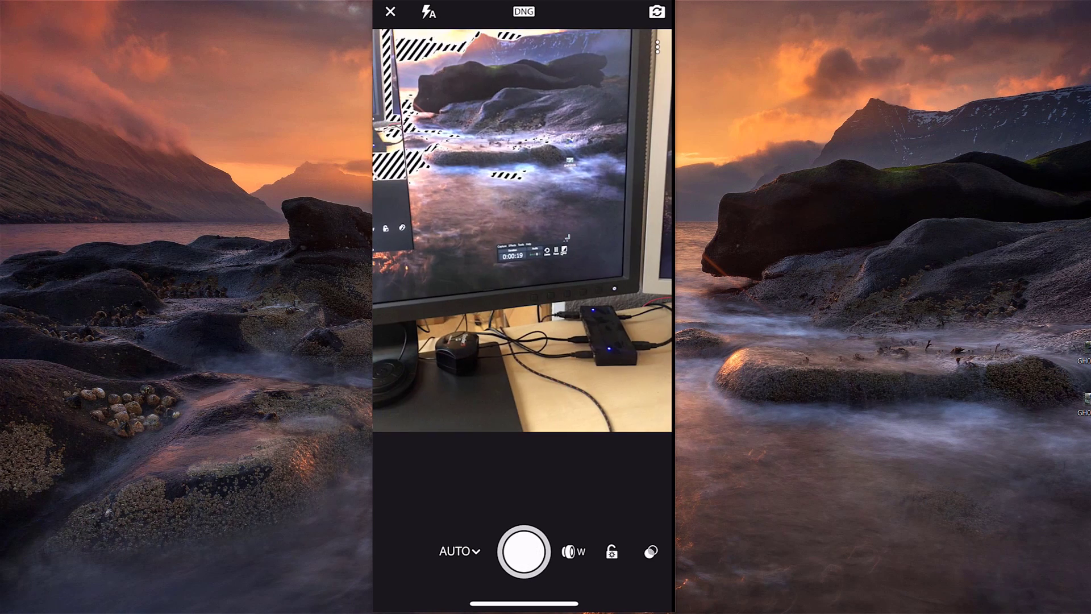
click(523, 551)
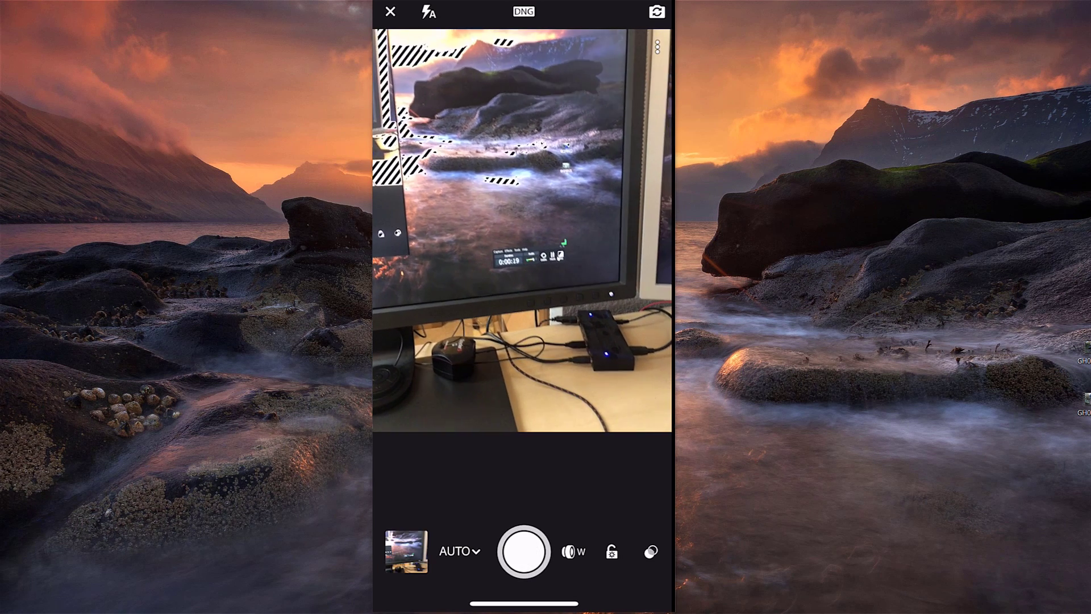
click(459, 551)
click(442, 389)
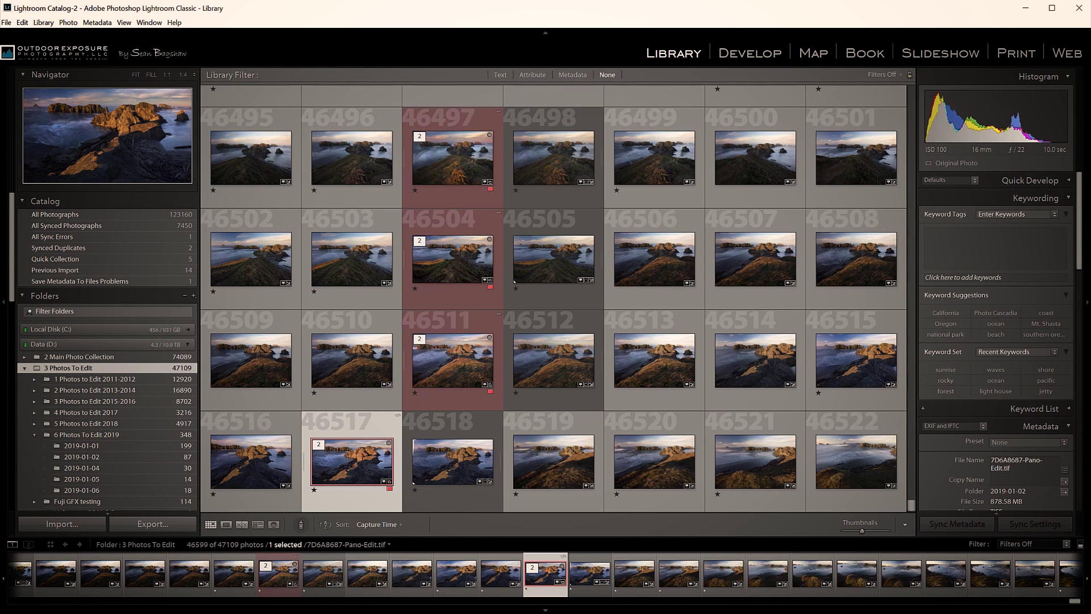
Check the Lightroom CC sync status, then scroll the left panel down to the LR CC Sync collection.
click(211, 53)
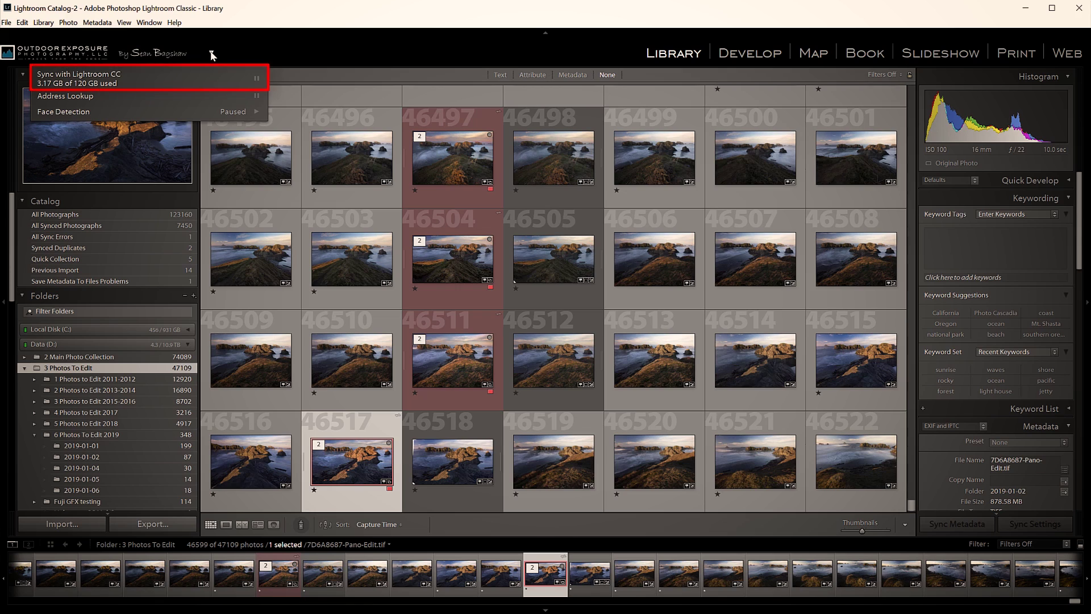
click(211, 54)
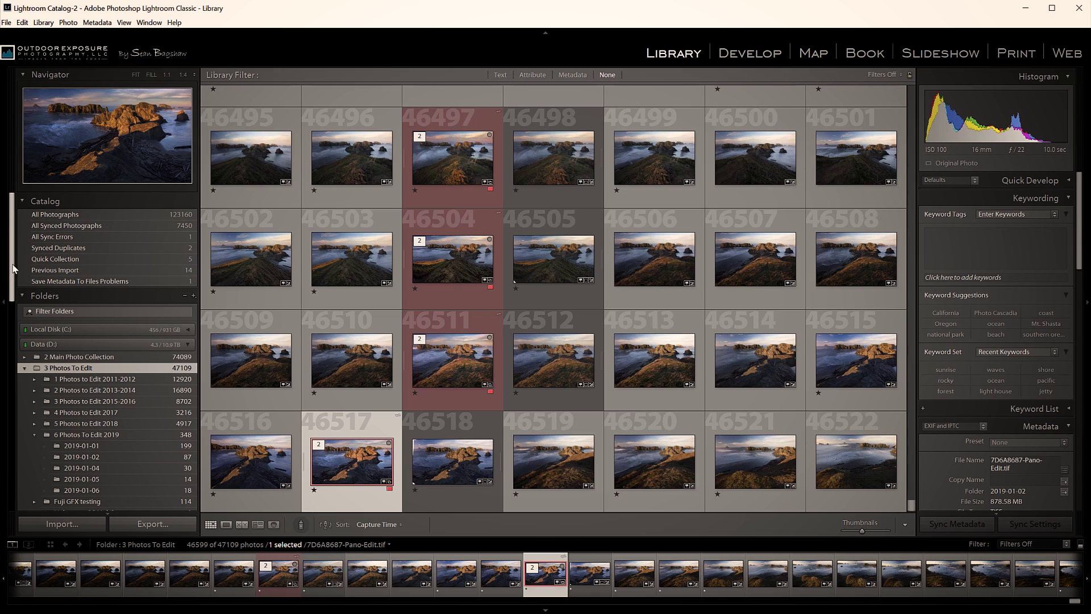
scroll(14, 279, down, 1)
drag(14, 279, 4, 458)
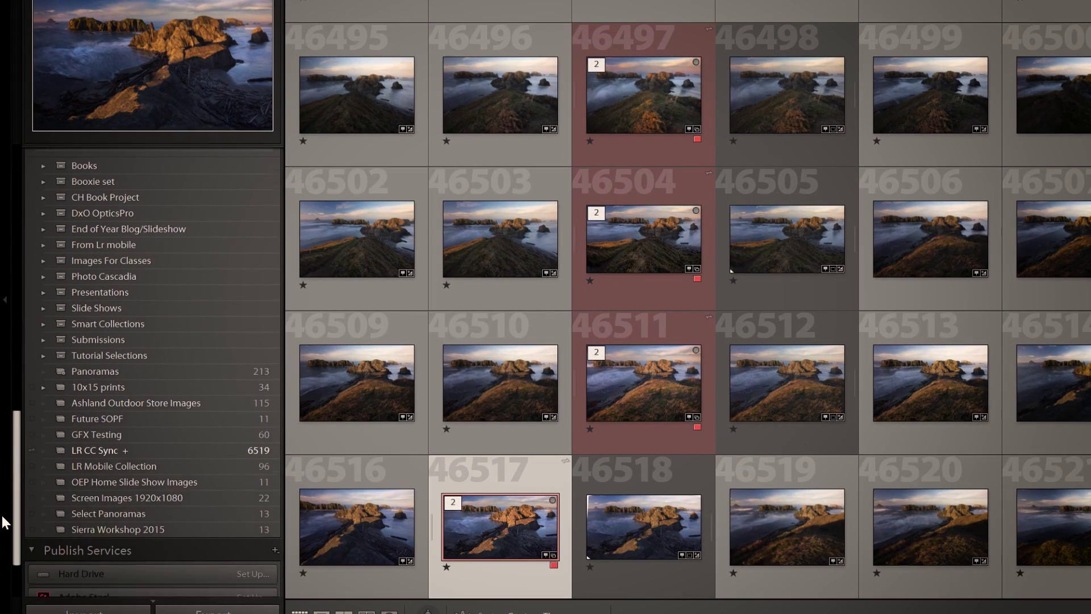
scroll(6, 522, down, 1)
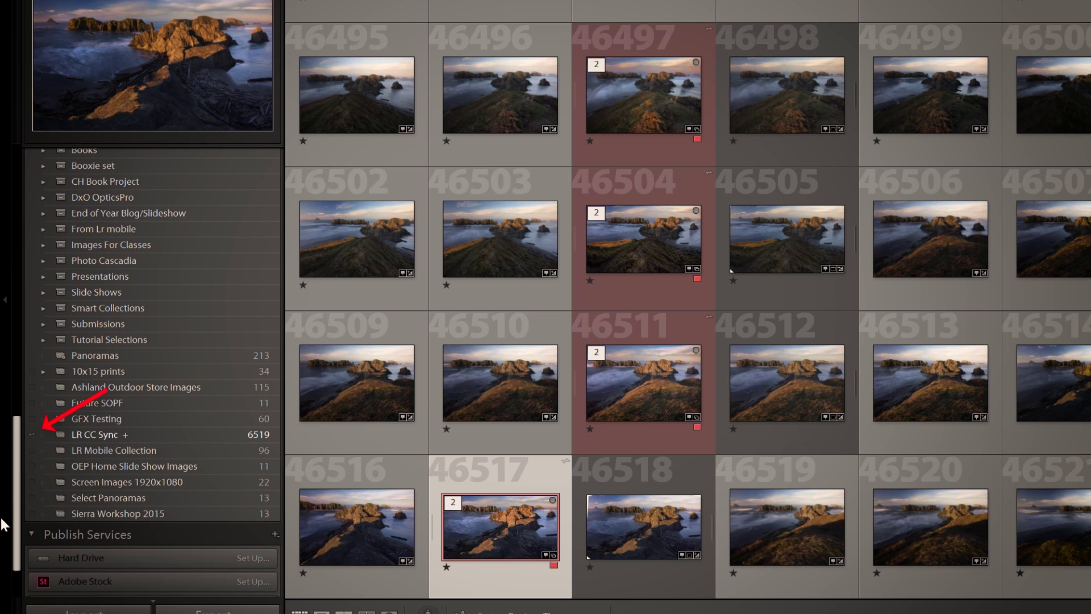